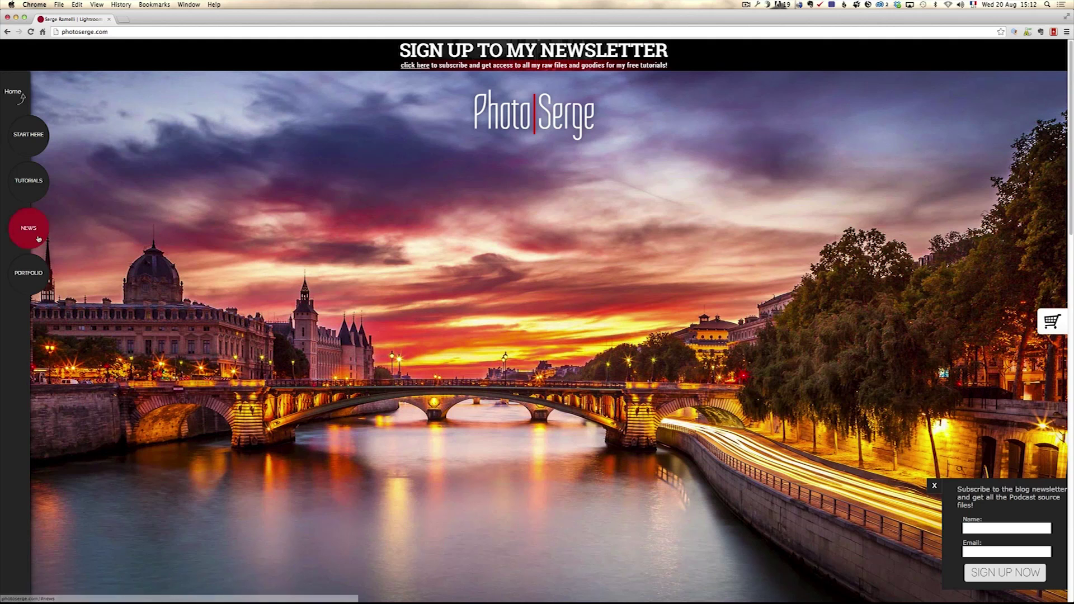
# - Open PhotoSerge's Macphun discount page from the NEWS menu and dismiss the newsletter popup
pyautogui.moveTo(38, 239)
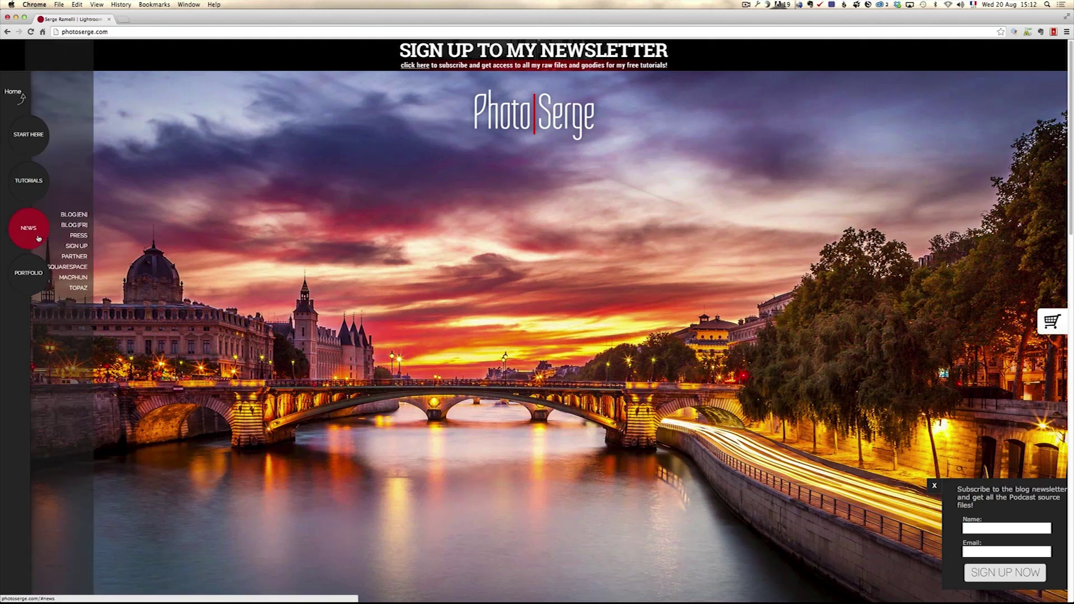
pyautogui.click(80, 280)
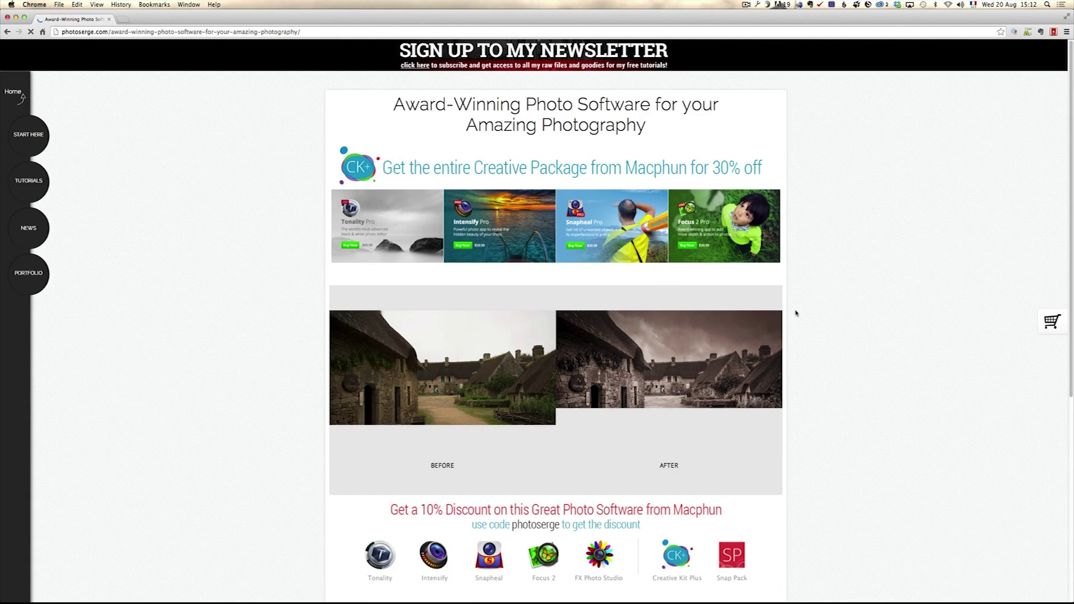
pyautogui.scroll(-2, 797, 312)
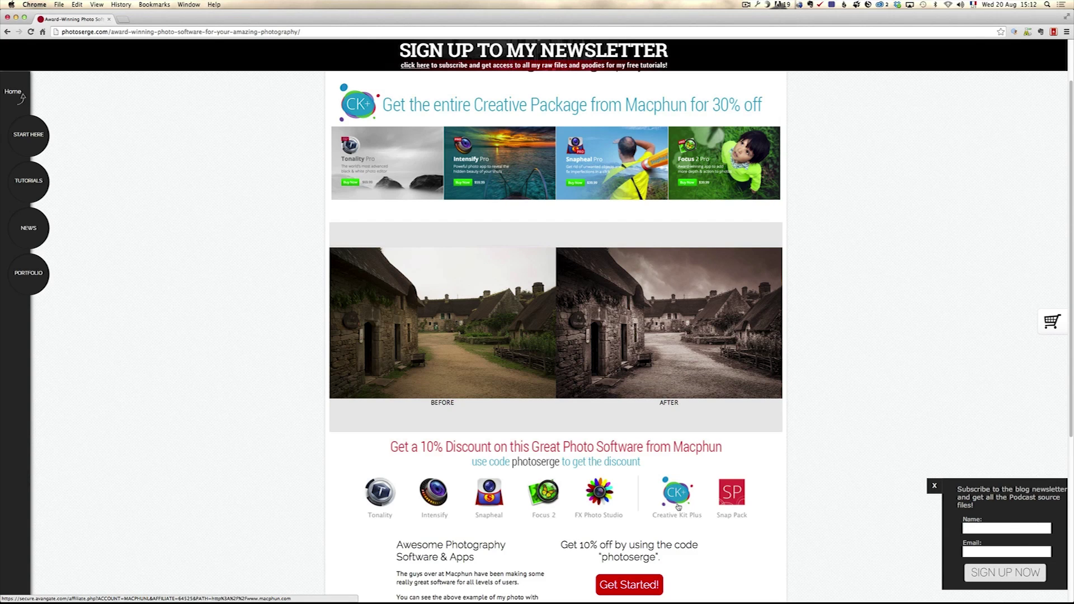
pyautogui.click(934, 486)
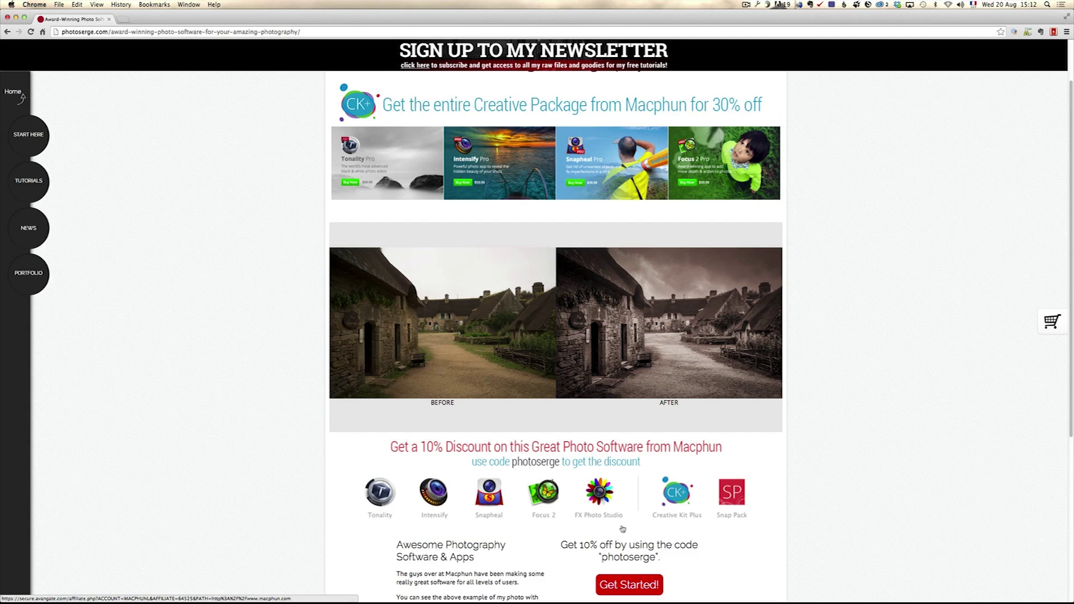
pyautogui.scroll(-2, 713, 541)
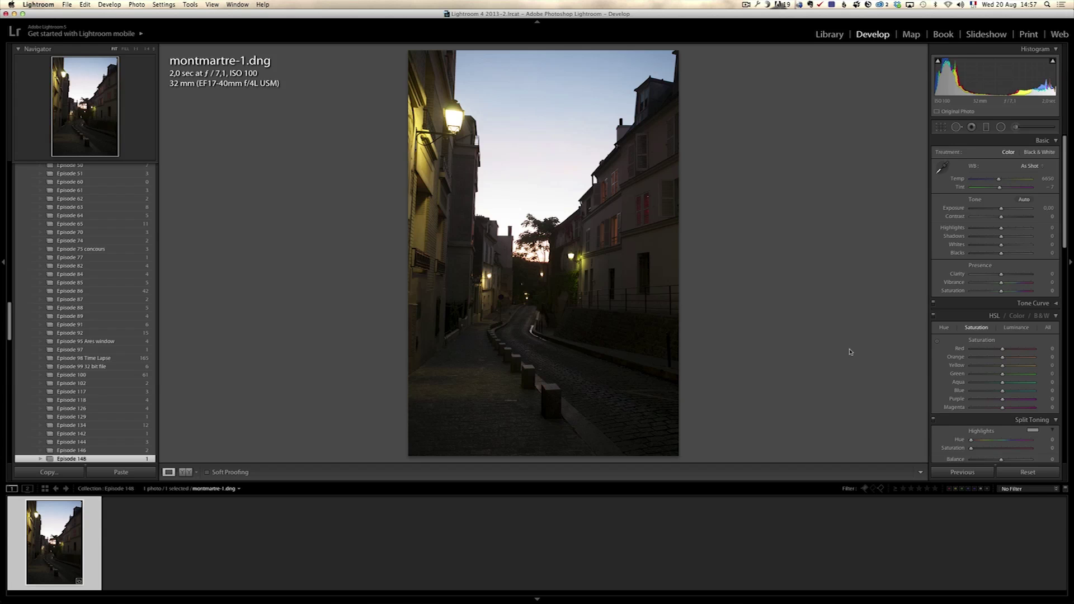
# - Check the photo's info overlays, then lift Shadows to +100 and Whites to +50
pyautogui.press('i')
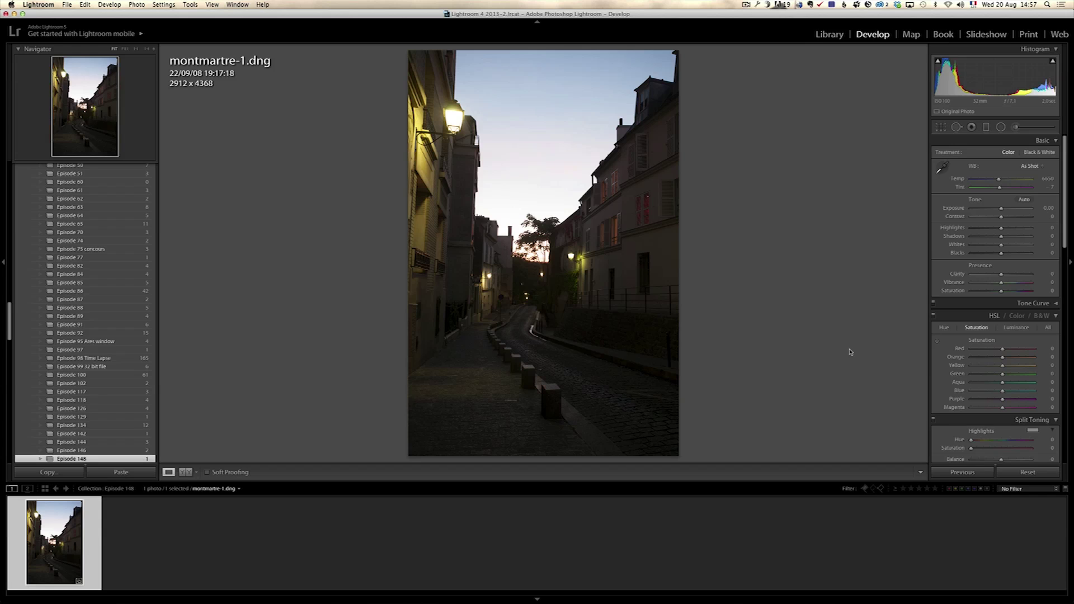
pyautogui.press('i')
pyautogui.press('i')
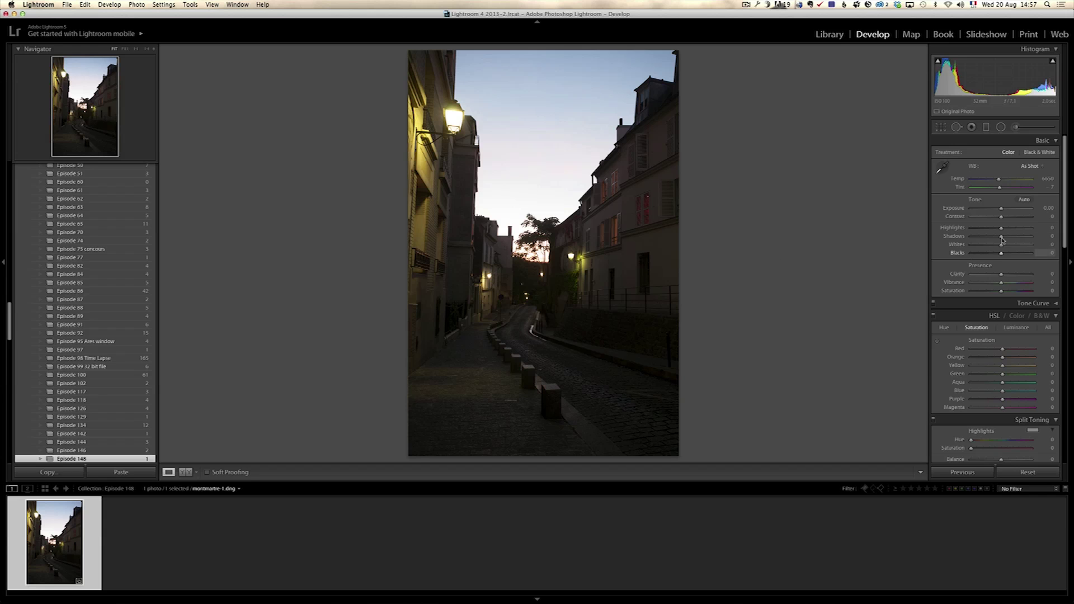
pyautogui.moveTo(1002, 239); pyautogui.dragTo(971, 228)
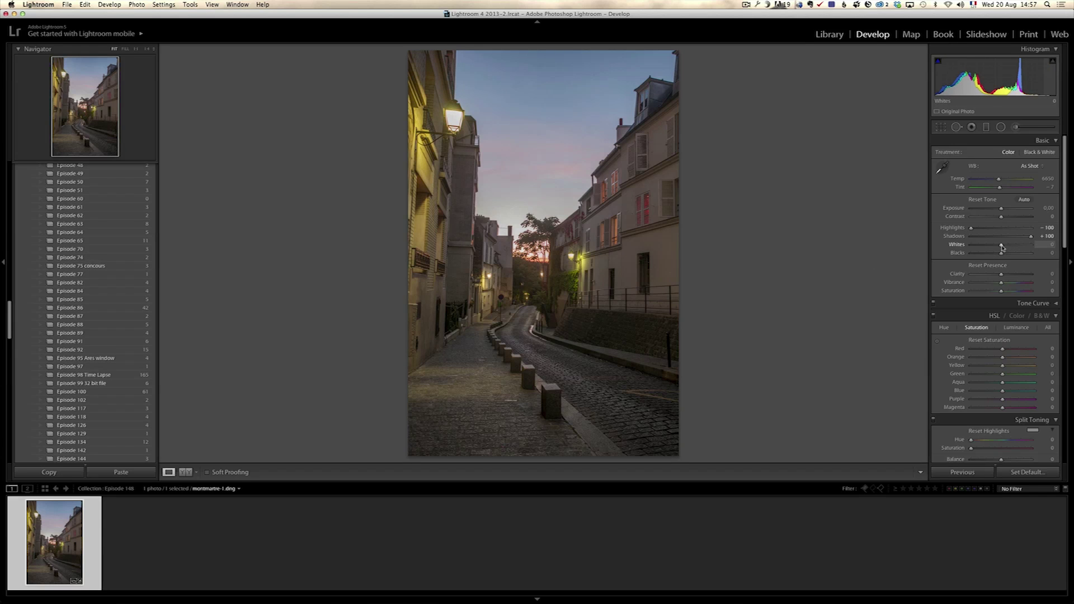
pyautogui.moveTo(1002, 245)
pyautogui.mouseDown()
pyautogui.moveTo(1017, 247)
pyautogui.moveTo(991, 255)
pyautogui.mouseUp()
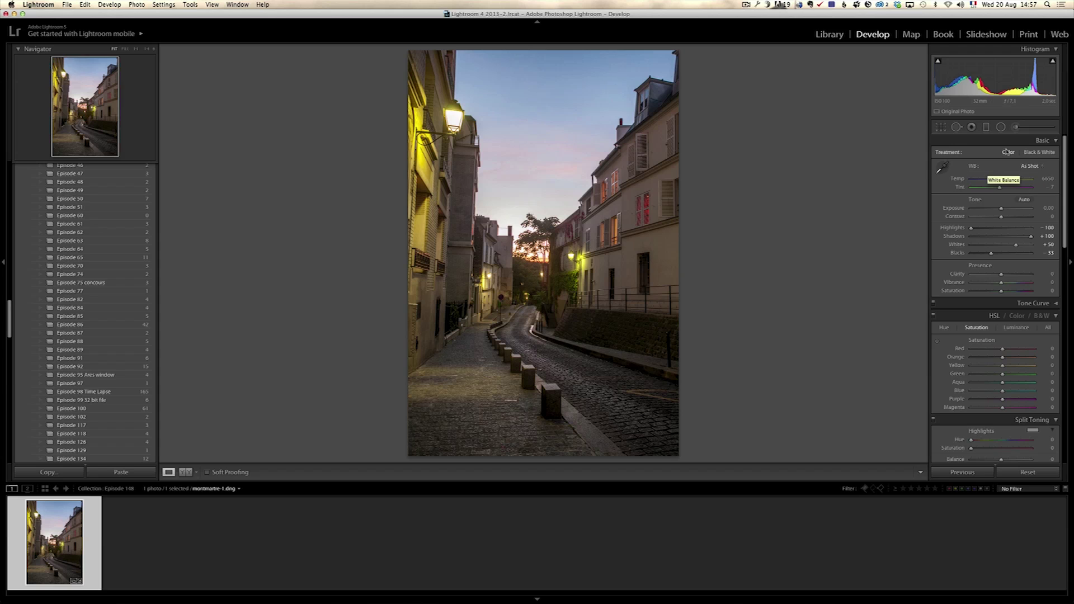
# - Apply the Shade white balance preset (Temp 7500) and push Tint to +24
pyautogui.click(1036, 167)
pyautogui.click(1036, 194)
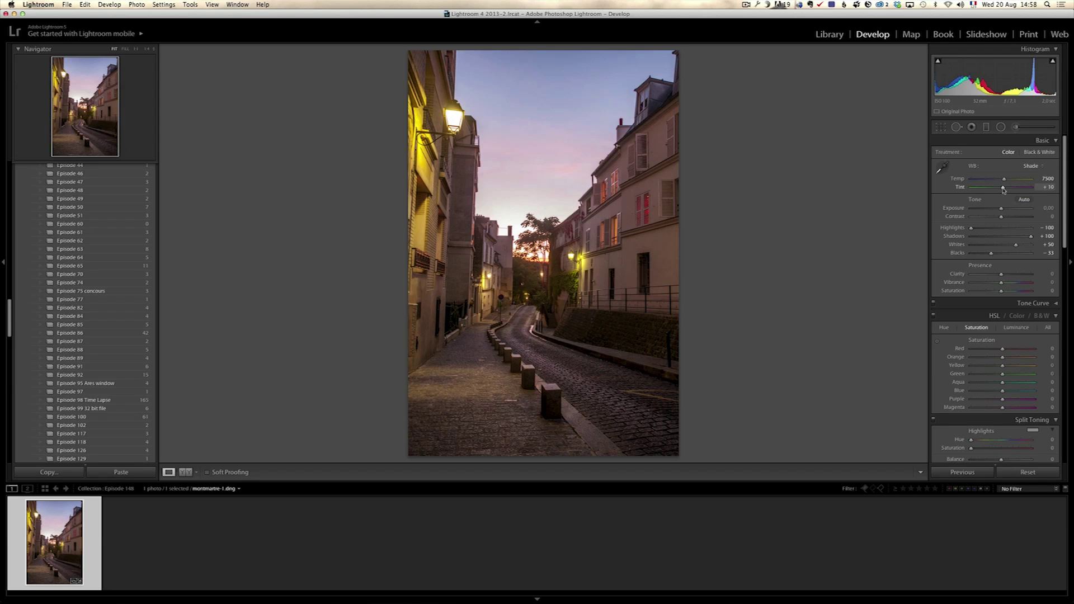
pyautogui.moveTo(1003, 187); pyautogui.dragTo(1007, 191)
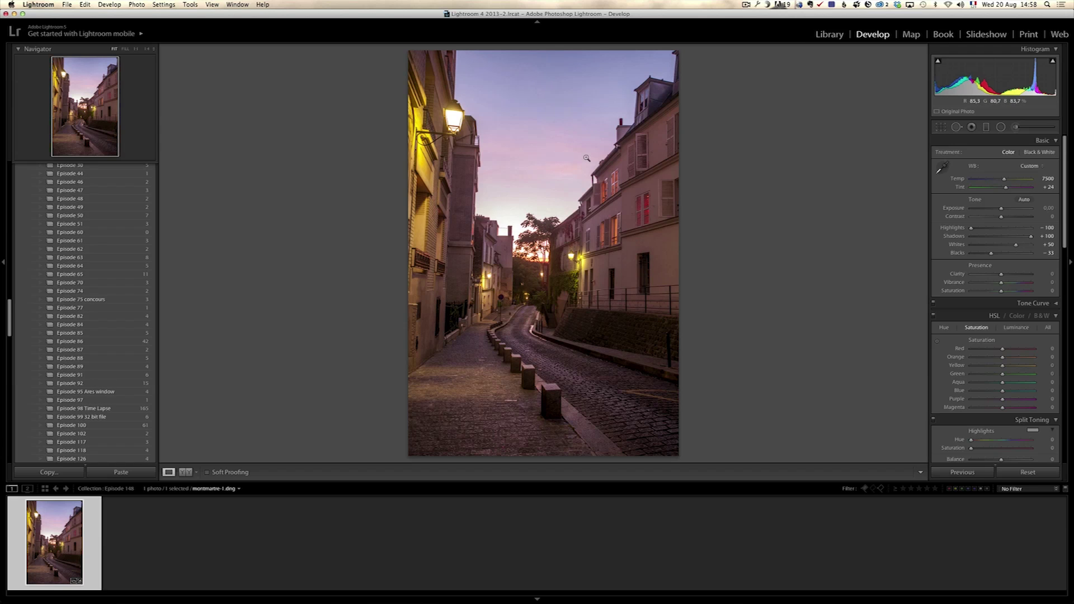
# - Drag an Exposure graduated filter down over the sky, set it to −0.90, and close it
pyautogui.click(987, 129)
pyautogui.click(977, 152)
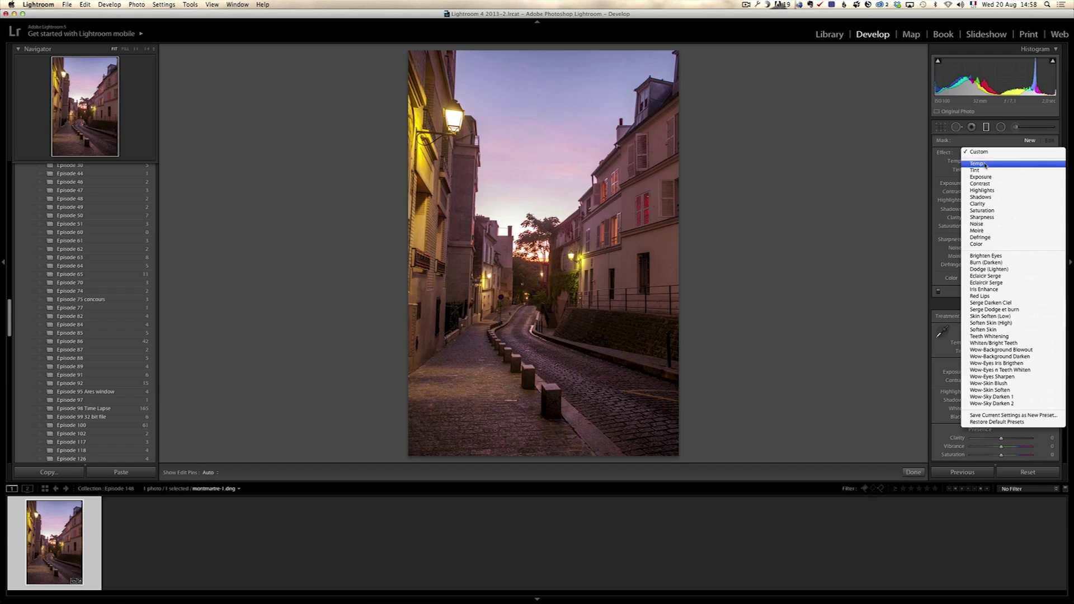
pyautogui.click(989, 178)
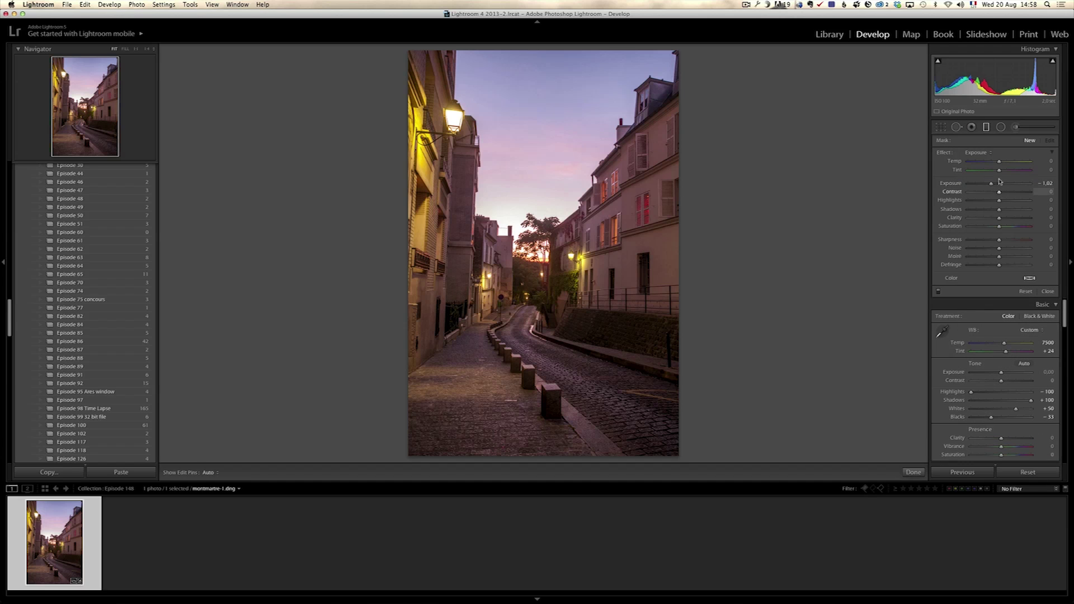
pyautogui.moveTo(542, 182); pyautogui.dragTo(538, 300)
pyautogui.moveTo(540, 242); pyautogui.dragTo(543, 179)
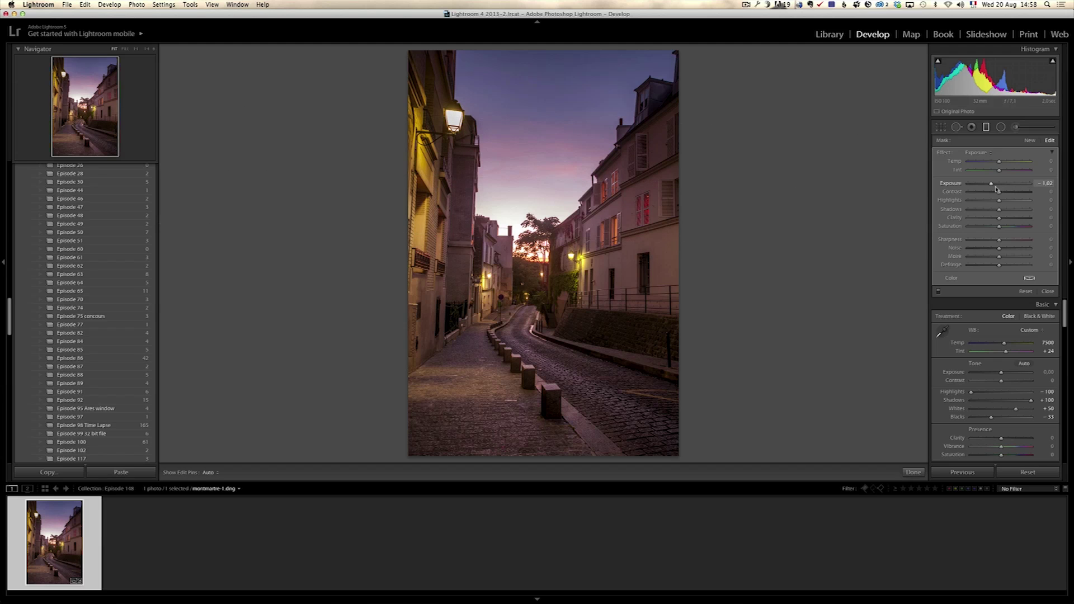
pyautogui.moveTo(993, 185); pyautogui.dragTo(1034, 210)
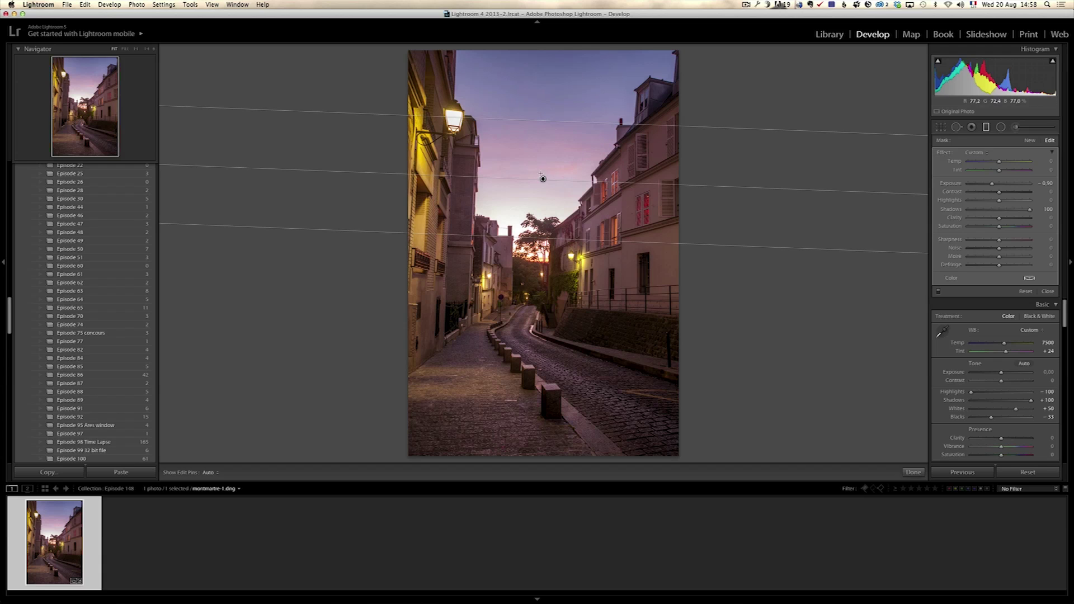
pyautogui.moveTo(542, 179); pyautogui.dragTo(542, 187)
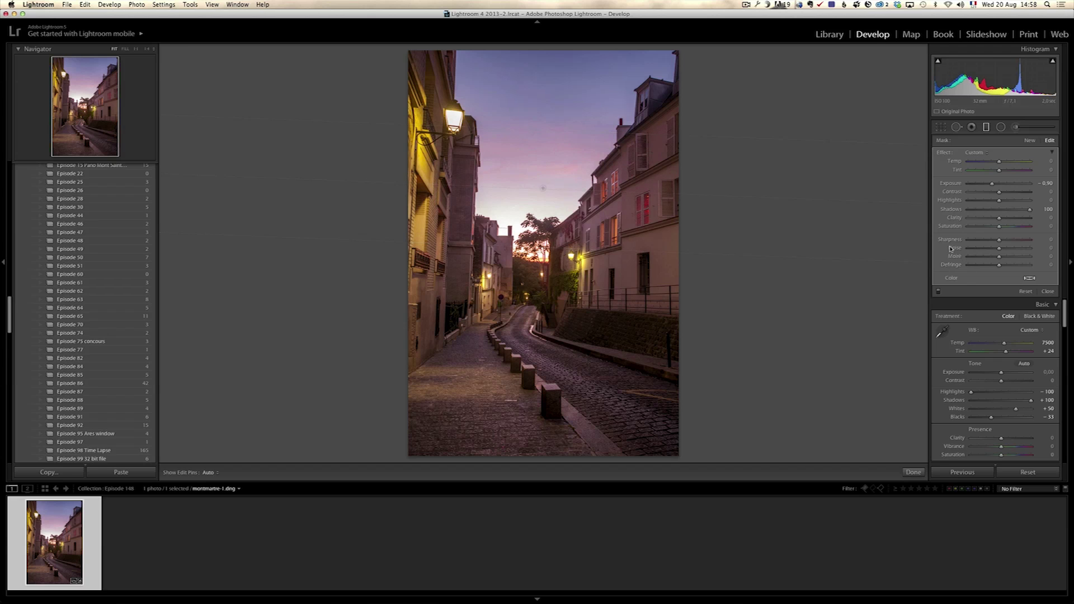
pyautogui.click(1048, 291)
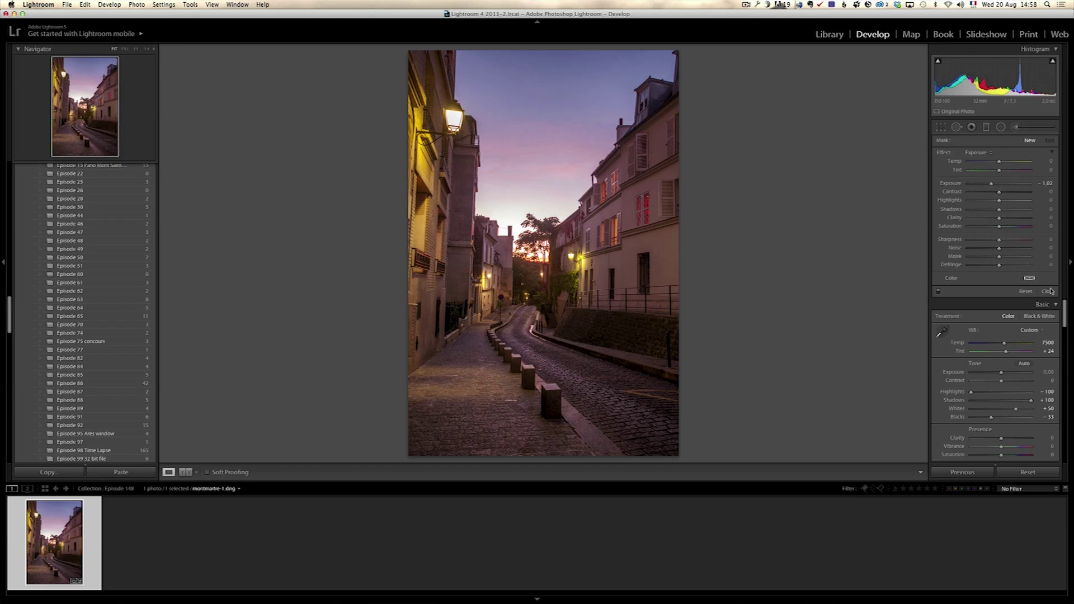
# - Set Exposure −0.30 and Clarity +22, then enable lens profile corrections and Auto Upright
pyautogui.moveTo(1003, 210); pyautogui.dragTo(1000, 211)
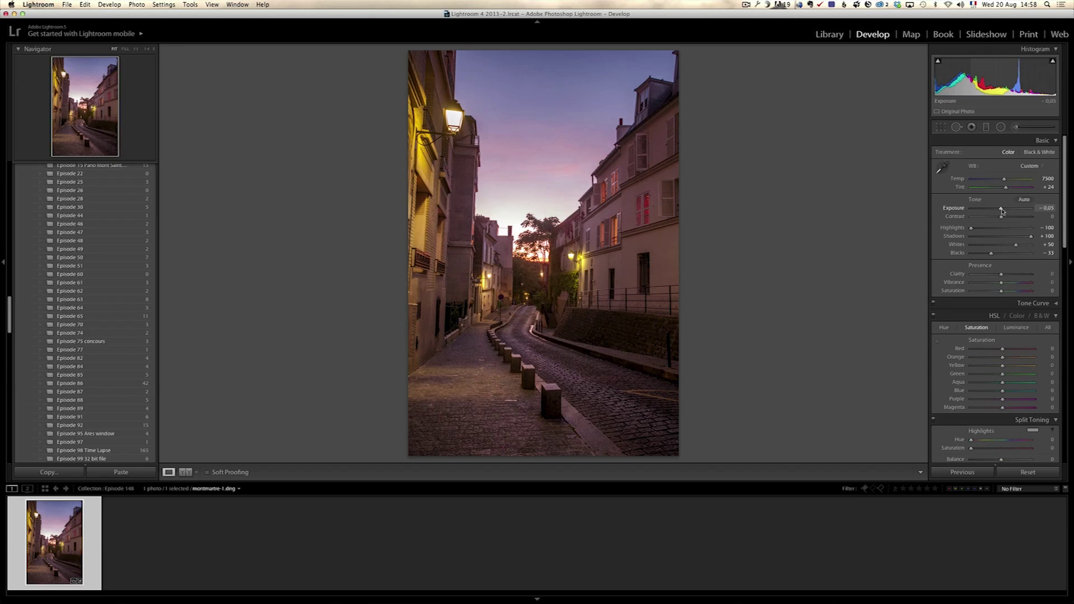
pyautogui.click(1009, 275)
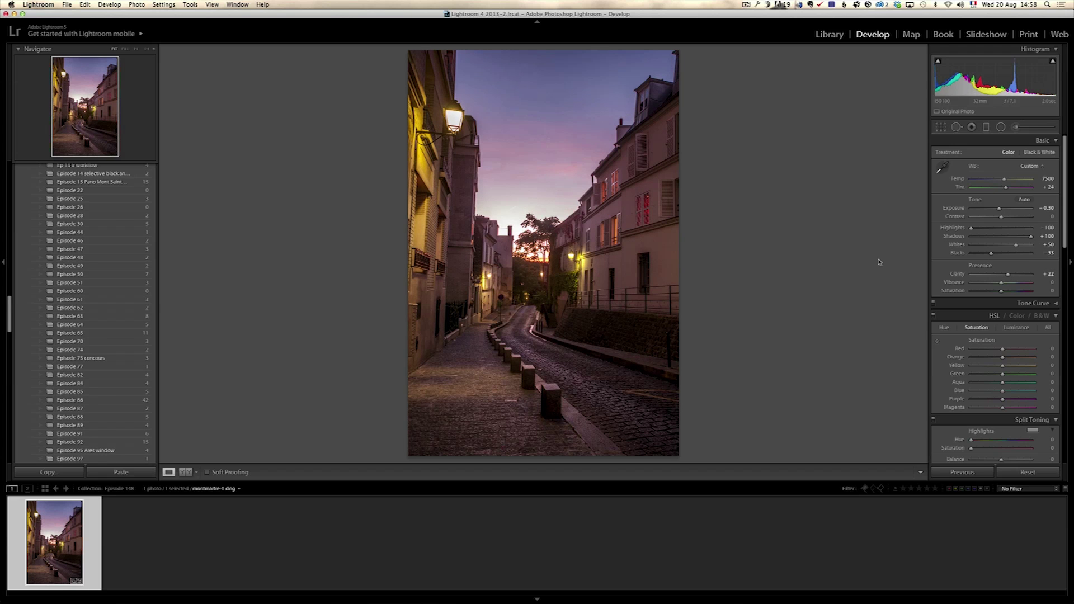
pyautogui.moveTo(1066, 242); pyautogui.dragTo(1066, 364)
pyautogui.click(965, 368)
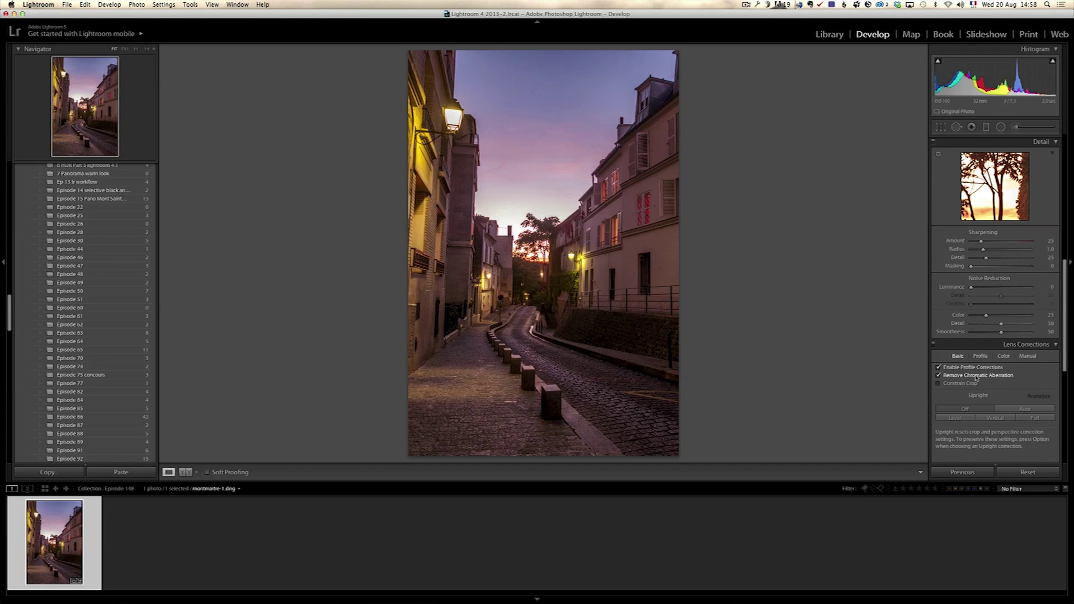
pyautogui.click(1033, 410)
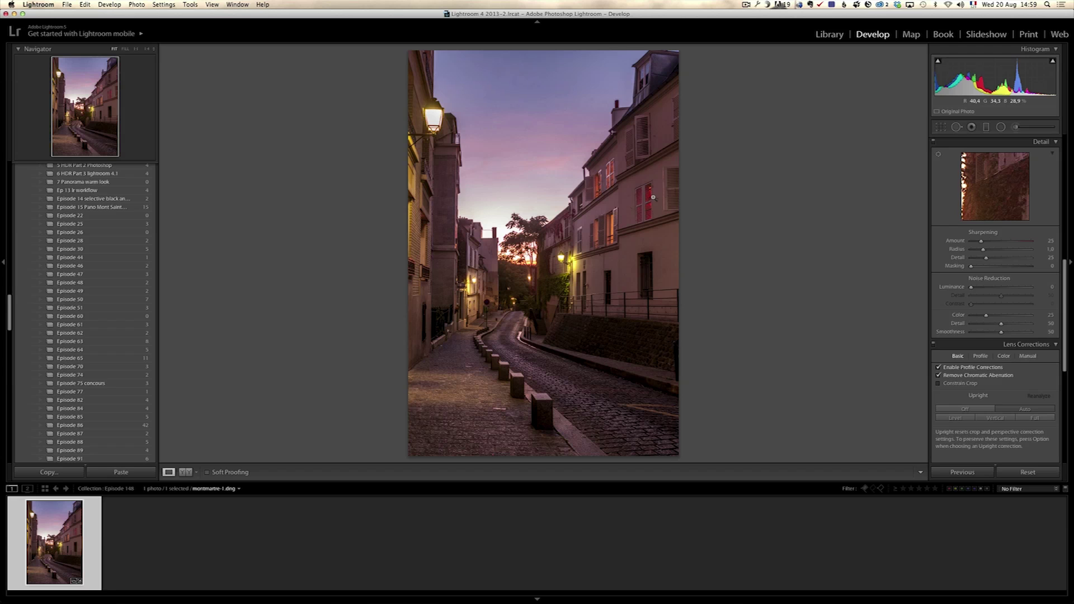
pyautogui.press('\\')
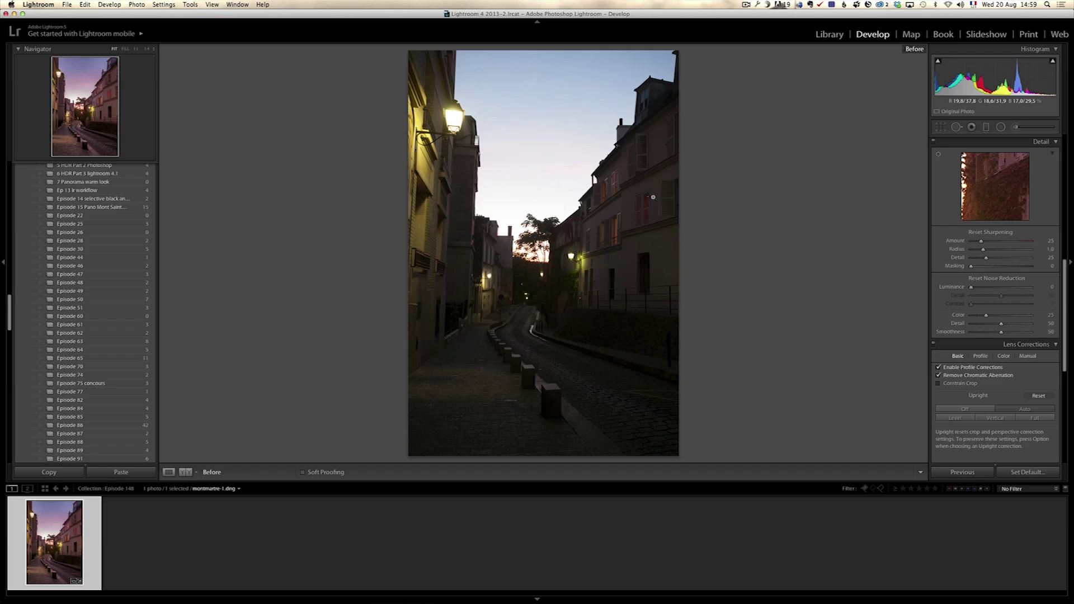
pyautogui.press('\\')
pyautogui.press('\\')
pyautogui.press('\\')
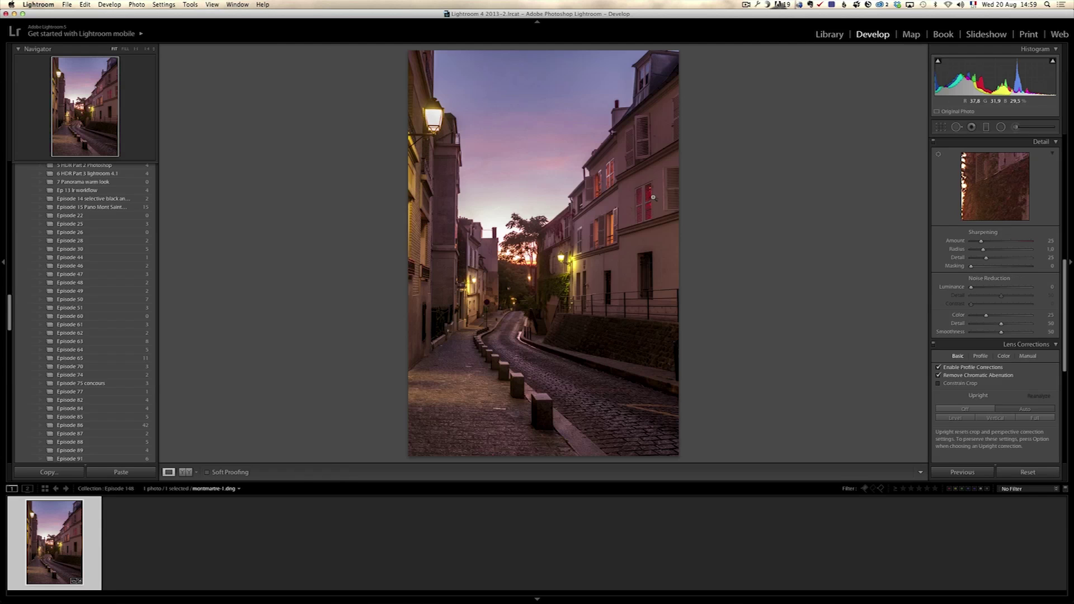
# - At 1:1 zoom, set Luminance noise reduction to 31, Sharpening Amount to 73, and edge masking
pyautogui.click(597, 248)
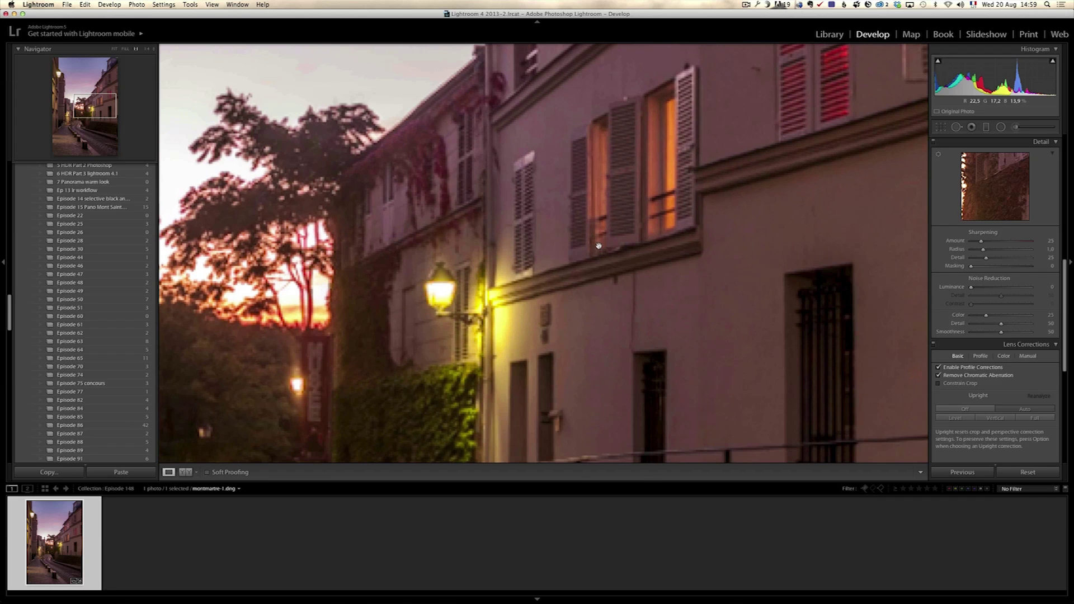
pyautogui.moveTo(527, 241); pyautogui.dragTo(604, 322)
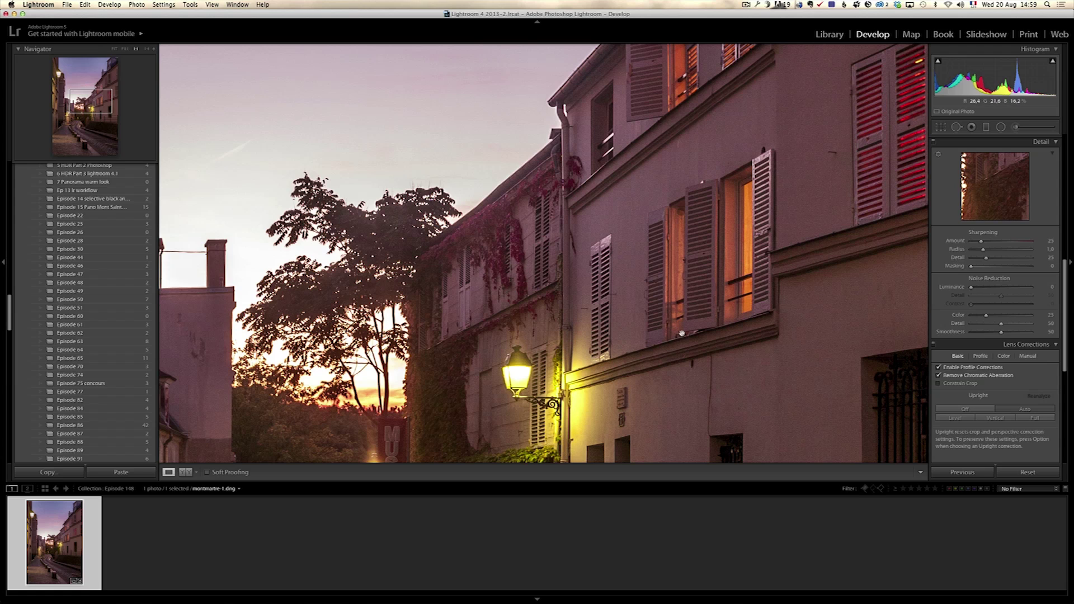
pyautogui.moveTo(1065, 325); pyautogui.dragTo(1065, 303)
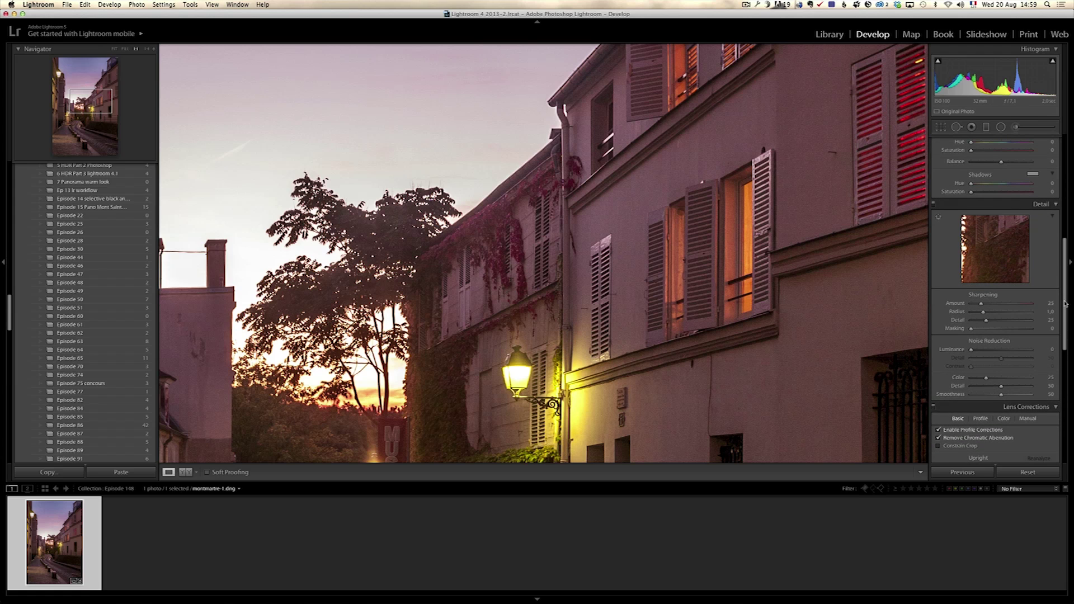
pyautogui.moveTo(972, 350); pyautogui.dragTo(986, 353)
pyautogui.moveTo(982, 304); pyautogui.dragTo(1003, 305)
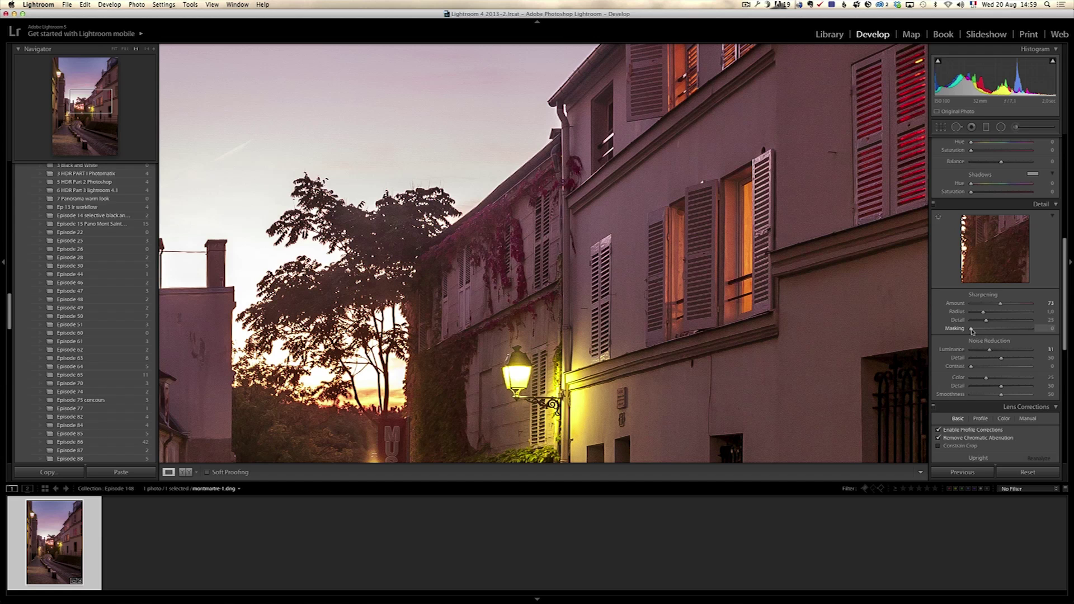
pyautogui.moveTo(971, 329); pyautogui.dragTo(1006, 330)
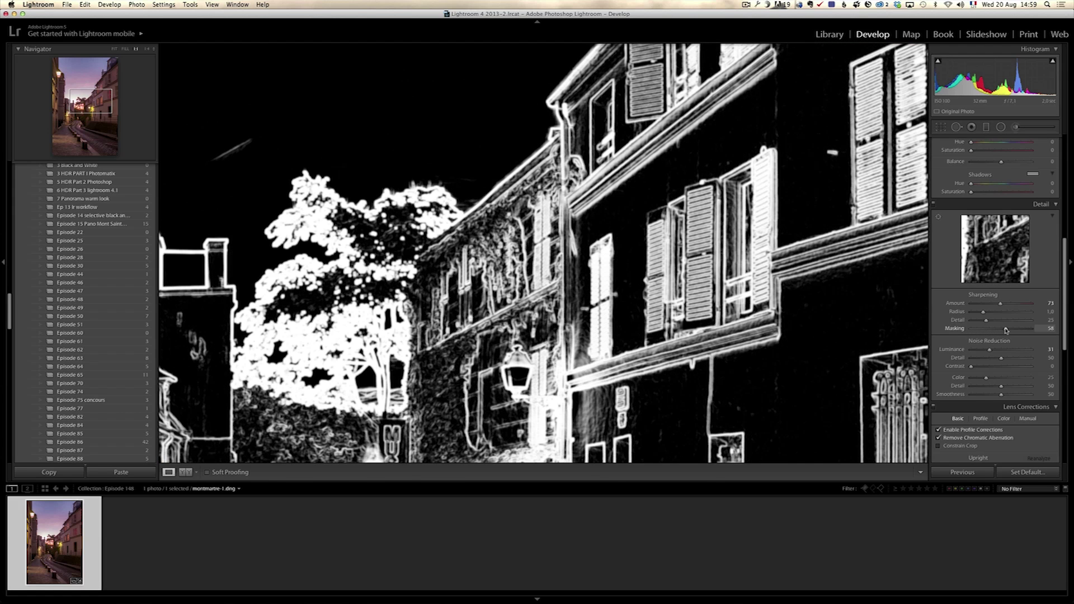
# - Set sharpening Masking to 58, fit the photo in view, then Exposure −0.75 and Contrast +8
pyautogui.moveTo(1006, 330); pyautogui.dragTo(1006, 330)
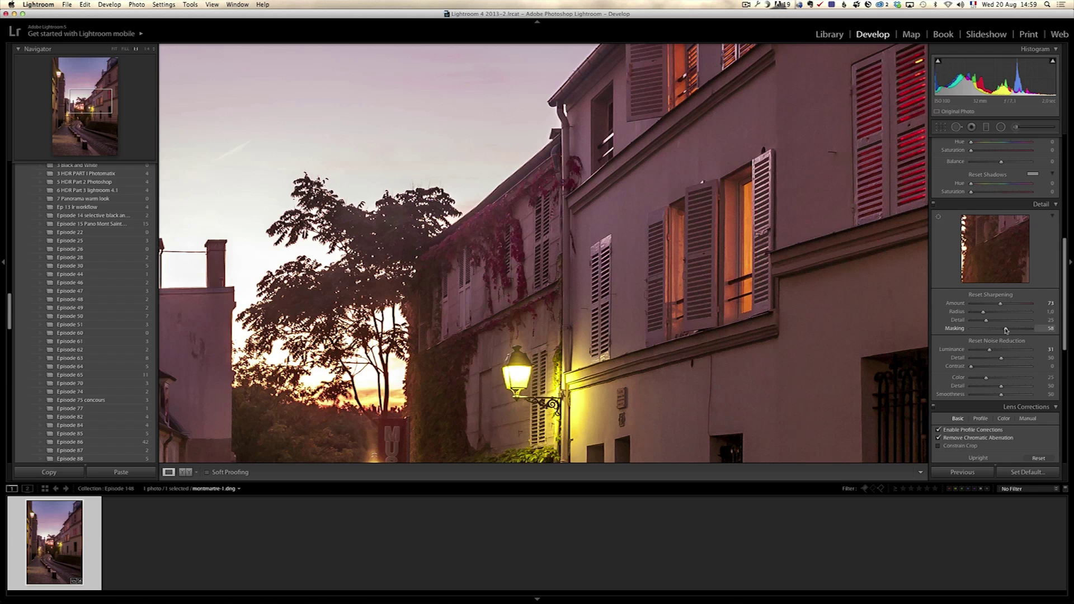
pyautogui.click(523, 274)
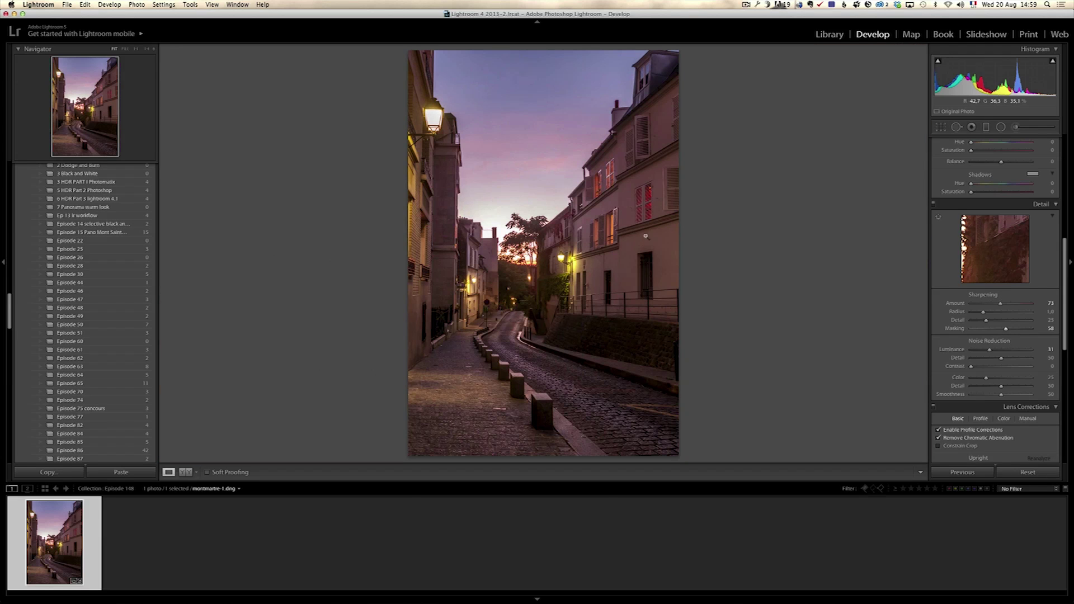
pyautogui.scroll(10, 1051, 256)
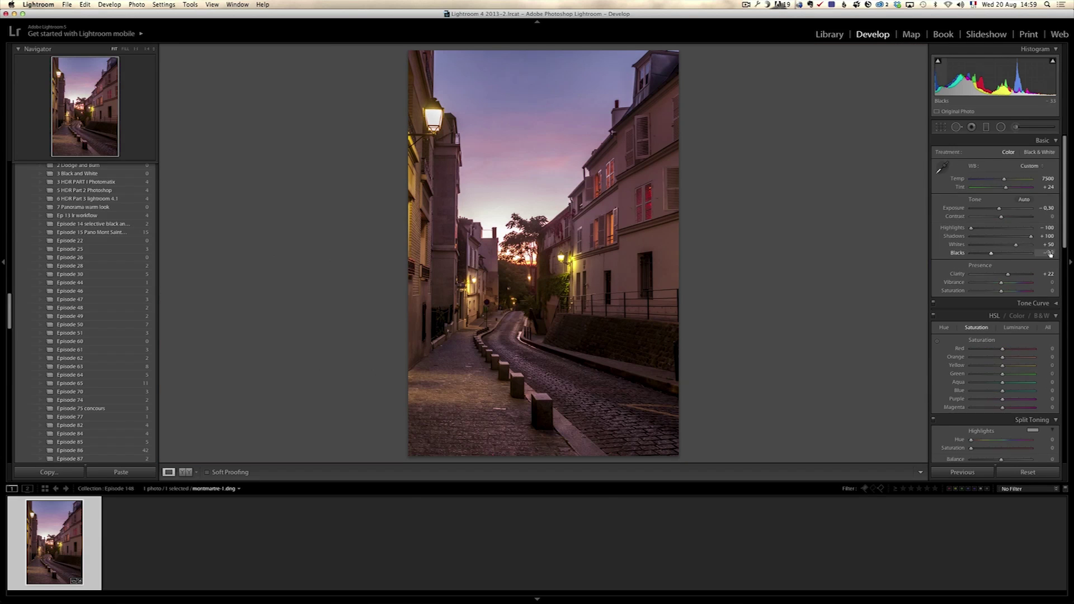
pyautogui.moveTo(1001, 219); pyautogui.dragTo(998, 210)
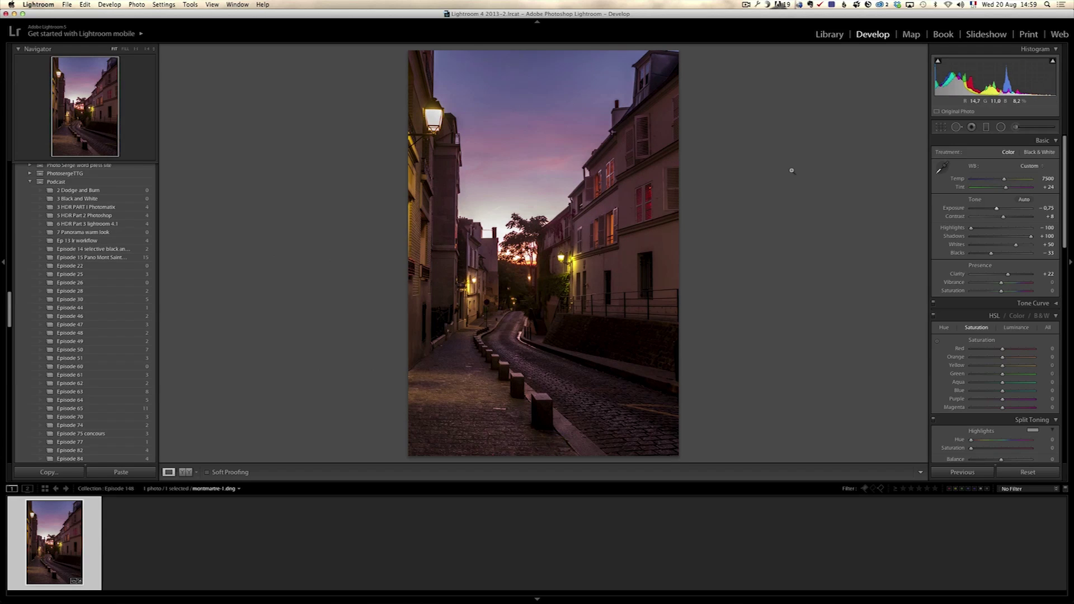
# - Paint an adjustment brush stroke along the cobbled street and set its Exposure to 1.06
pyautogui.click(1015, 128)
pyautogui.moveTo(999, 181); pyautogui.dragTo(1006, 183)
pyautogui.scroll(-3, 507, 315)
pyautogui.moveTo(508, 314)
pyautogui.mouseDown()
pyautogui.moveTo(676, 458)
pyautogui.moveTo(482, 352)
pyautogui.moveTo(559, 305)
pyautogui.moveTo(562, 328)
pyautogui.moveTo(669, 287)
pyautogui.moveTo(603, 233)
pyautogui.moveTo(657, 312)
pyautogui.moveTo(708, 187)
pyautogui.mouseUp()
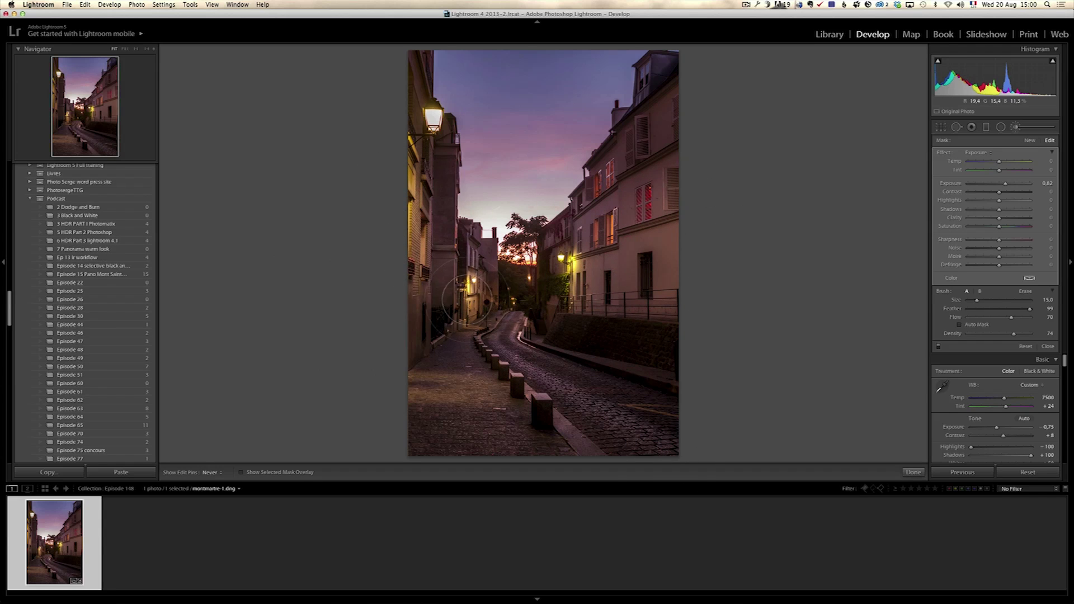
pyautogui.press('h')
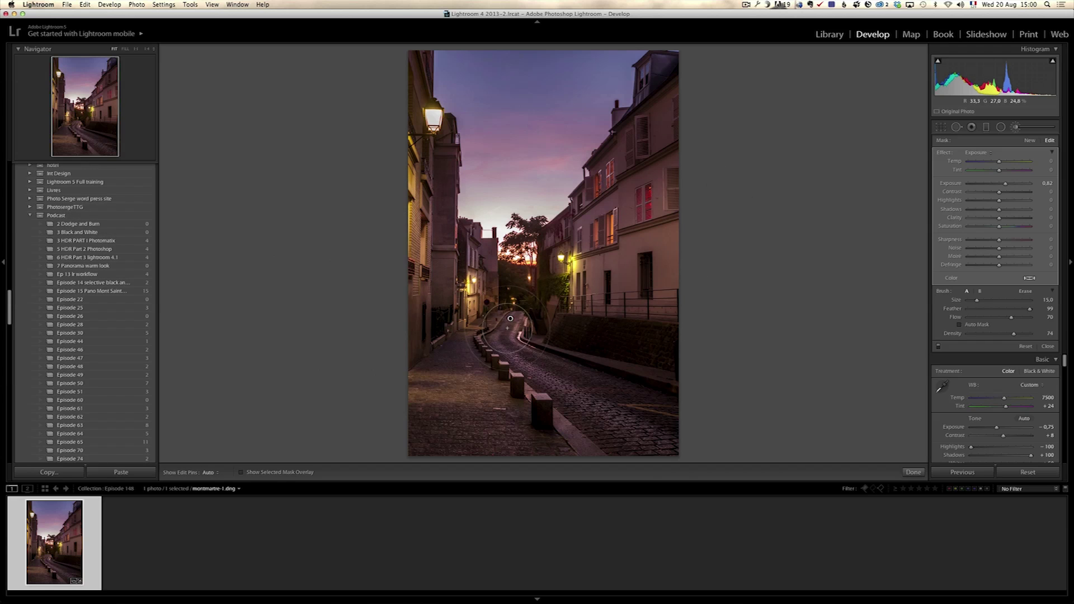
pyautogui.moveTo(510, 318); pyautogui.dragTo(677, 445)
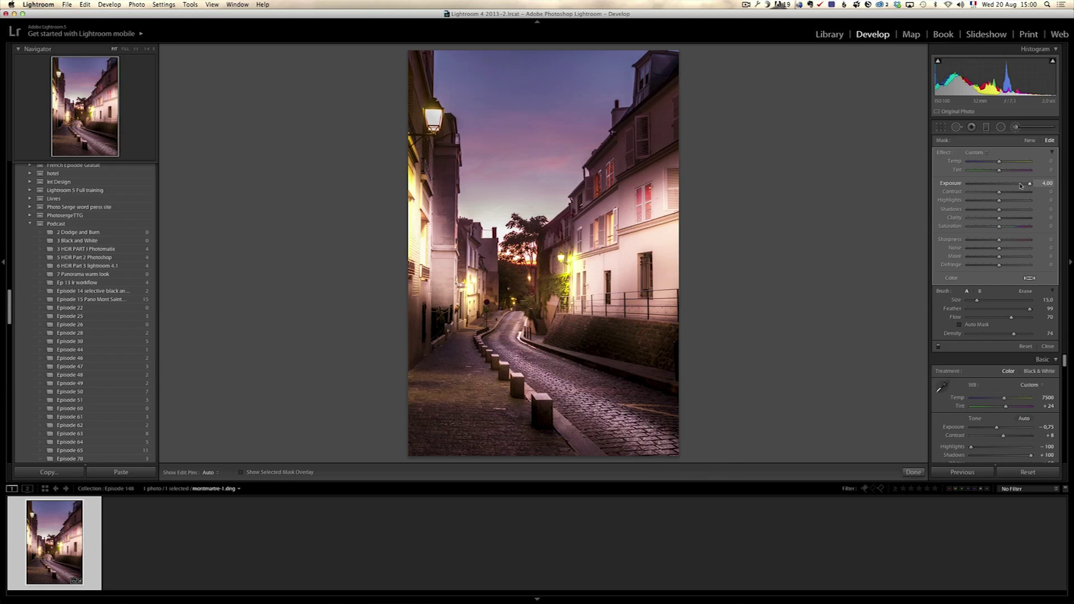
pyautogui.moveTo(1030, 183); pyautogui.dragTo(1009, 185)
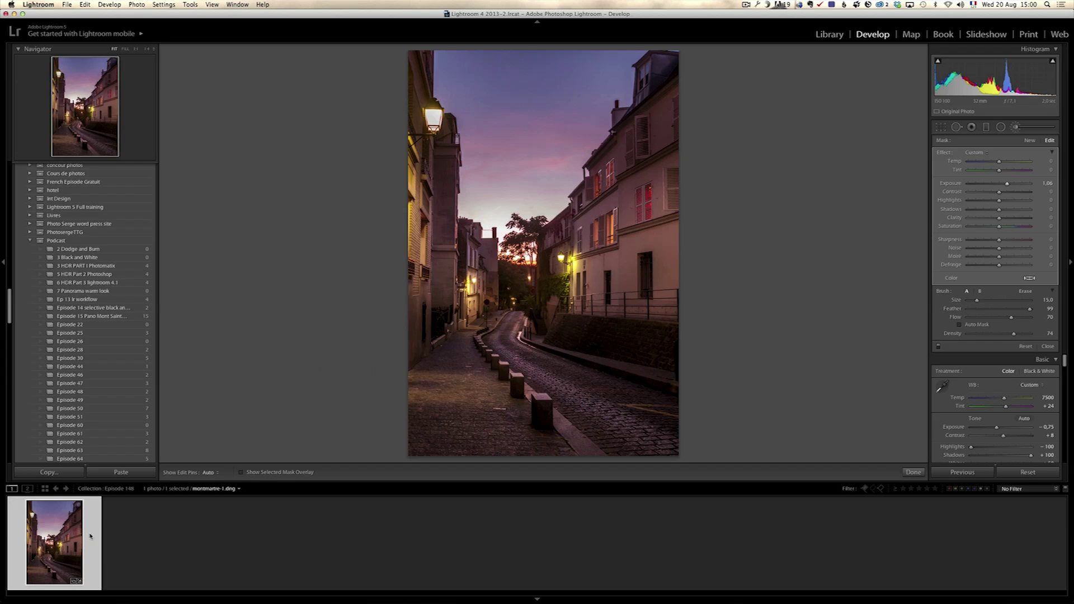
# - Open a copy with Lightroom adjustments in Intensify Pro from the filmstrip thumbnail
pyautogui.rightClick(66, 537)
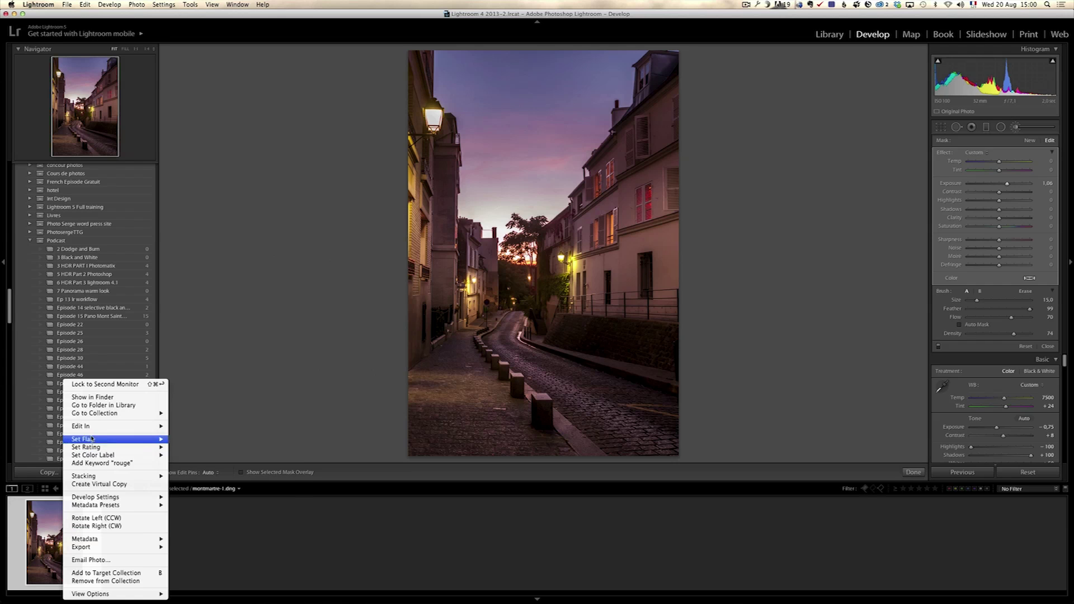
pyautogui.moveTo(95, 426)
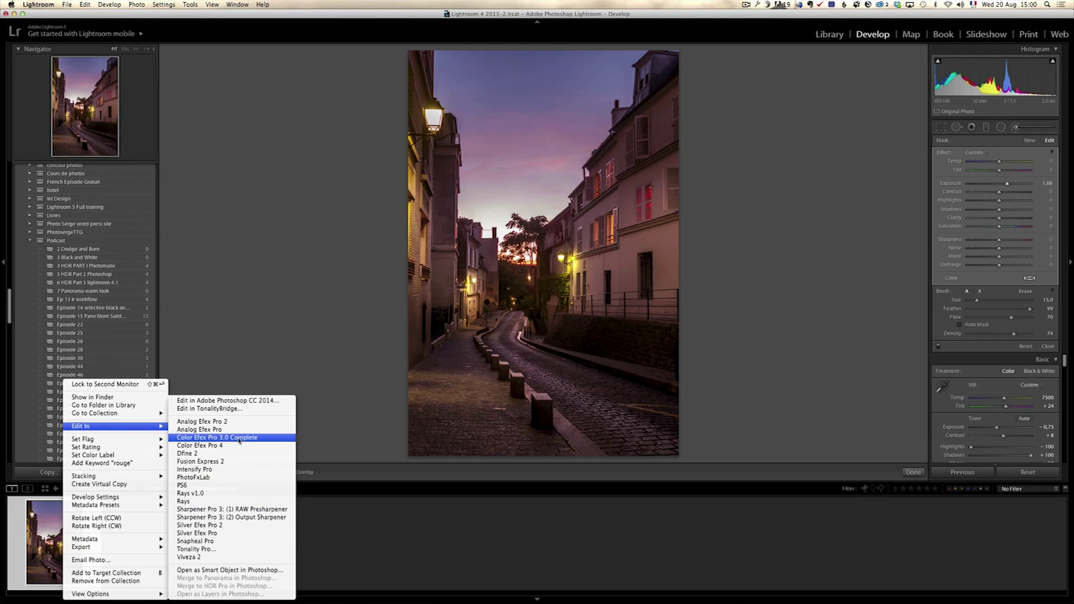
pyautogui.click(237, 470)
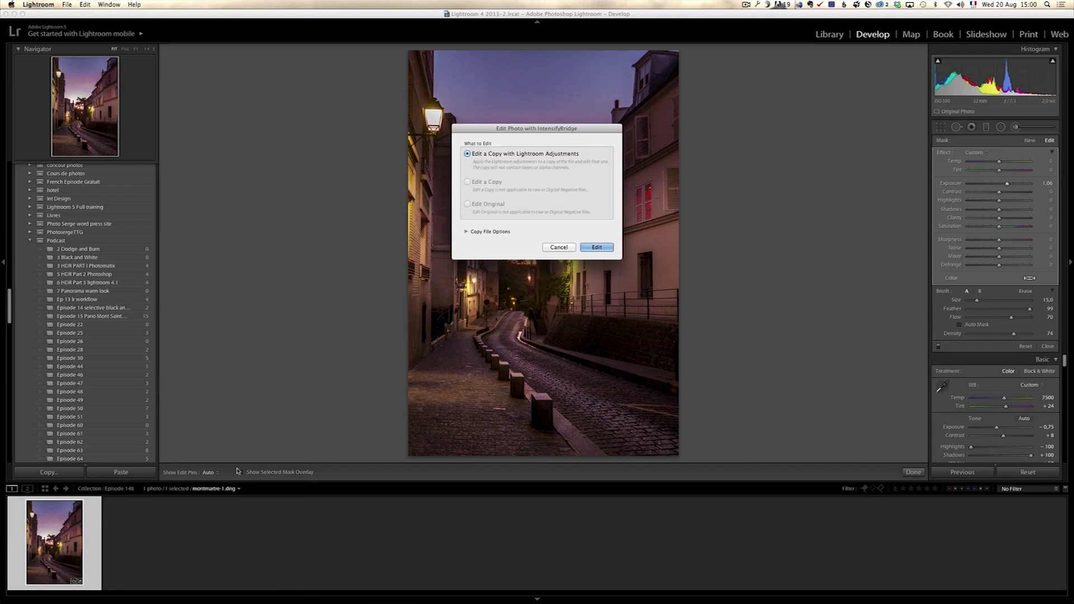
pyautogui.click(593, 248)
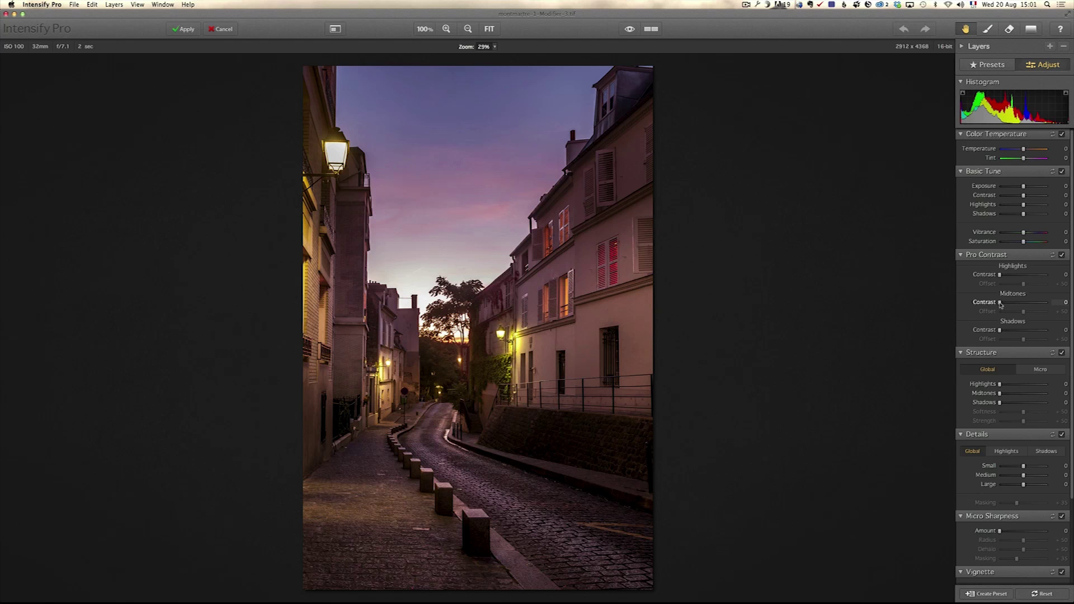
# - Set Pro Contrast Midtones Contrast to +78 and Offset to +60, comparing before and after
pyautogui.moveTo(1001, 302); pyautogui.dragTo(1037, 303)
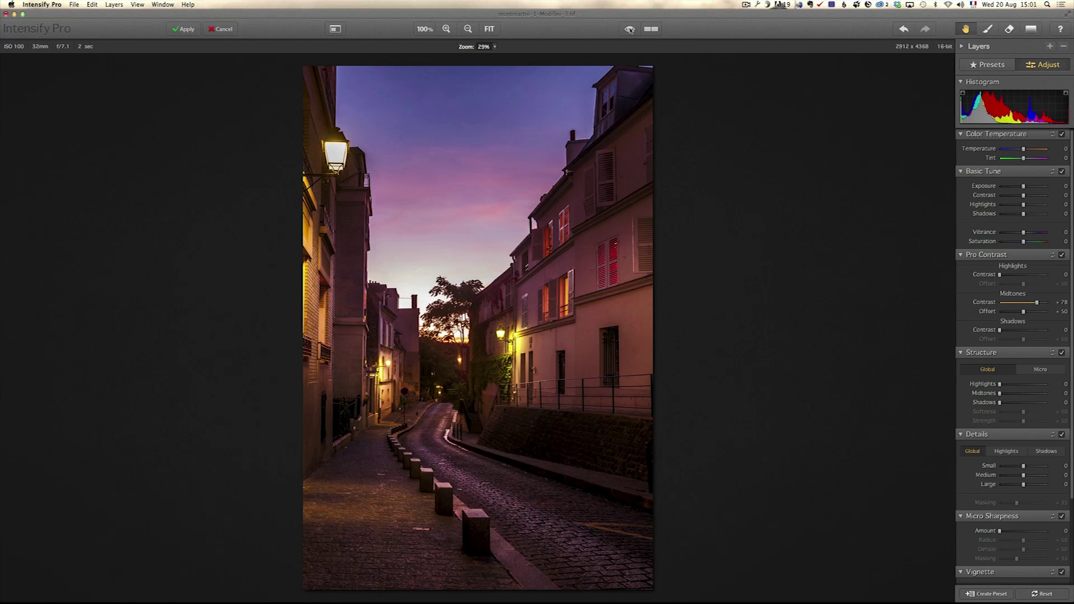
pyautogui.click(630, 29)
pyautogui.click(630, 29)
pyautogui.click(631, 30)
pyautogui.click(630, 30)
pyautogui.moveTo(1025, 314)
pyautogui.mouseDown()
pyautogui.moveTo(1011, 317)
pyautogui.moveTo(1029, 317)
pyautogui.mouseUp()
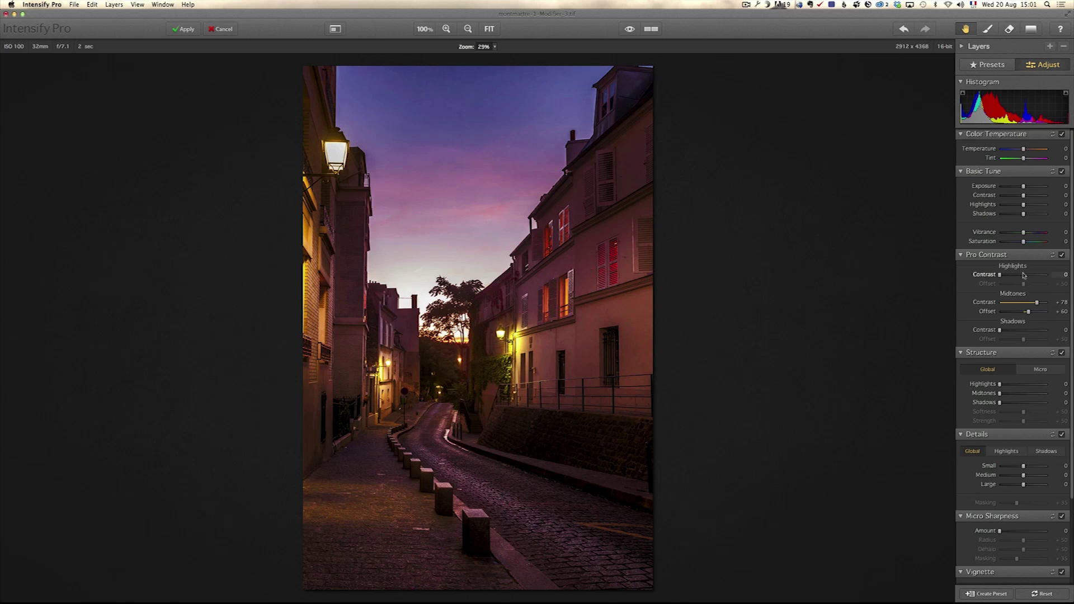
# - Set Highlights Contrast +53, Offset +83, ease Midtones to +62/+51, then compare with the original
pyautogui.moveTo(1000, 275); pyautogui.dragTo(1048, 285)
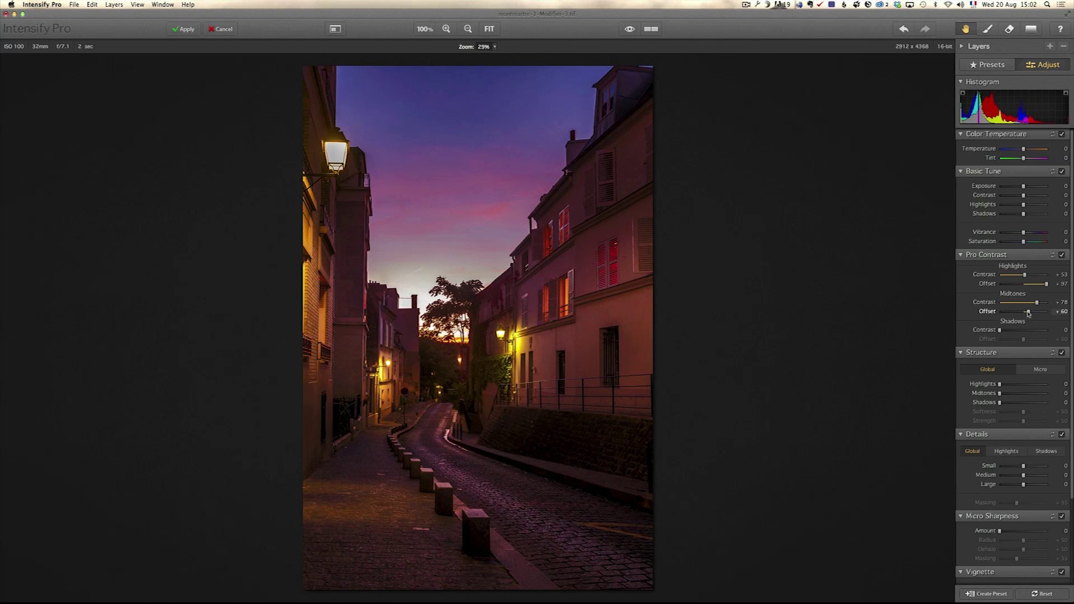
pyautogui.moveTo(1028, 311); pyautogui.dragTo(1039, 287)
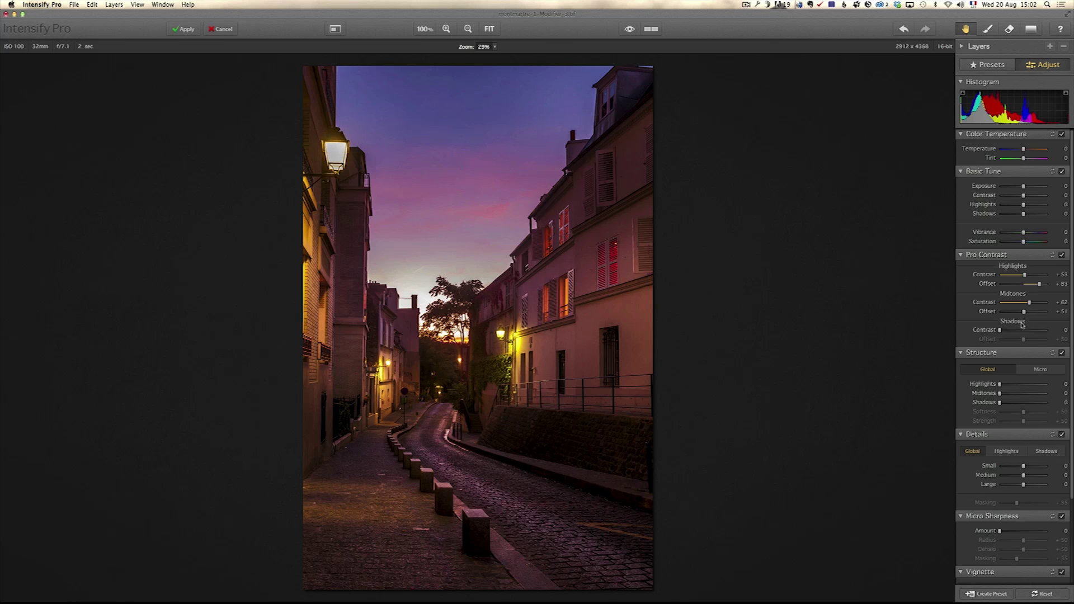
pyautogui.moveTo(1002, 332)
pyautogui.mouseDown()
pyautogui.moveTo(1037, 331)
pyautogui.moveTo(999, 331)
pyautogui.mouseUp()
pyautogui.click(631, 29)
pyautogui.click(630, 29)
pyautogui.click(630, 29)
pyautogui.click(630, 29)
pyautogui.click(630, 29)
pyautogui.click(631, 29)
# - Rename Layer 0 to 'Basic contrast' and add a new empty Layer 1 above it
pyautogui.click(962, 47)
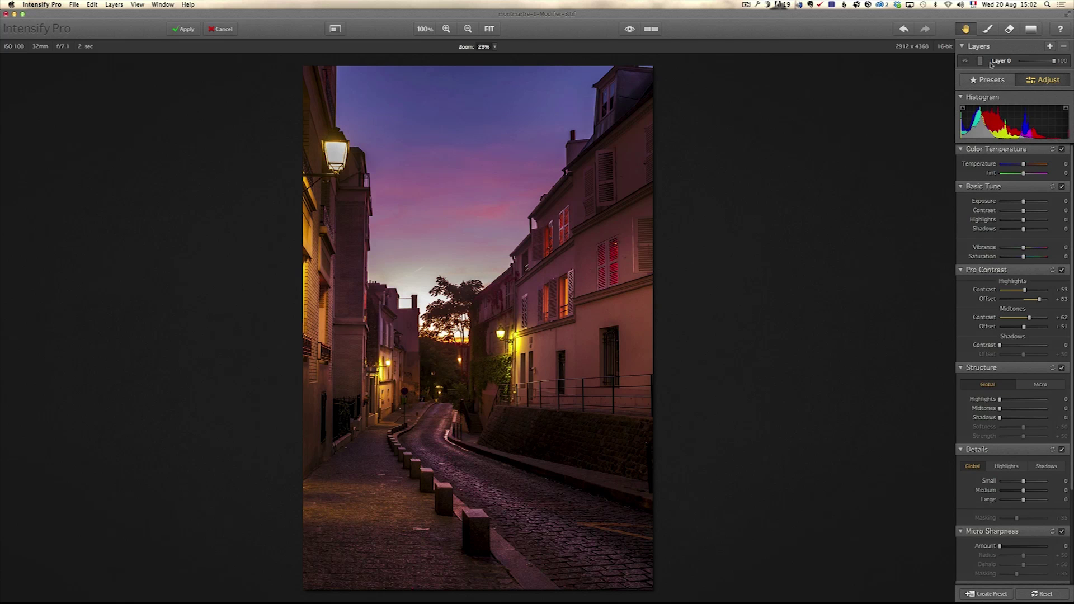
pyautogui.doubleClick(1001, 61)
pyautogui.write('Basic contrasrt')
pyautogui.press('BackSpace')
pyautogui.press('BackSpace')
pyautogui.press('BackSpace')
pyautogui.write('st')
pyautogui.press('Return')
pyautogui.click(1051, 46)
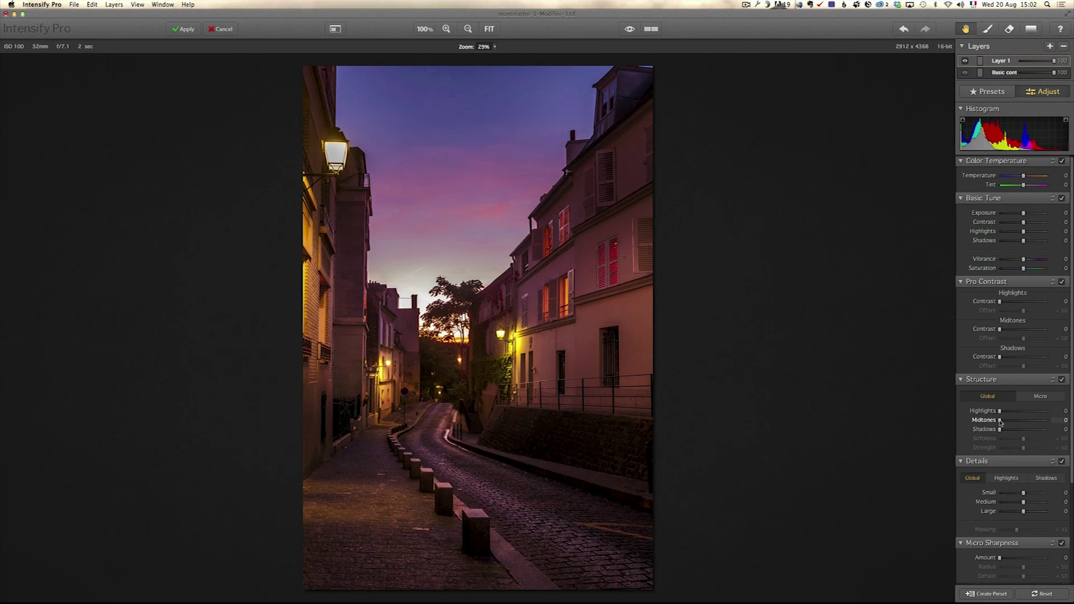
# - Try midtone structure on Layer 1, remove it again, and view the photo at 100%
pyautogui.moveTo(1001, 423); pyautogui.dragTo(1044, 419)
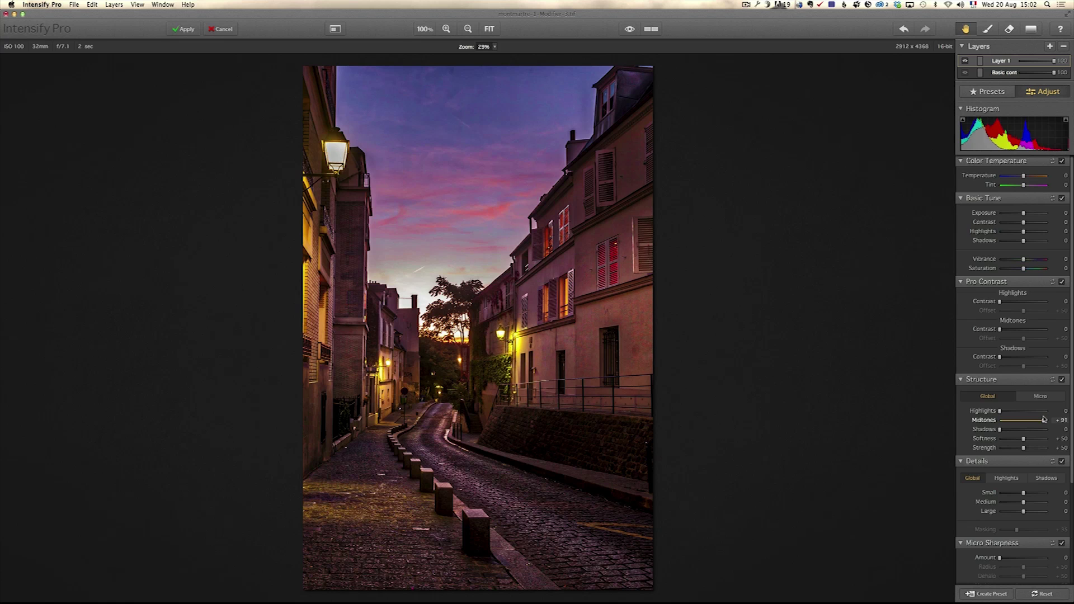
pyautogui.click(1012, 421)
pyautogui.moveTo(1012, 421)
pyautogui.mouseDown()
pyautogui.moveTo(1000, 420)
pyautogui.moveTo(1059, 410)
pyautogui.moveTo(1022, 411)
pyautogui.mouseUp()
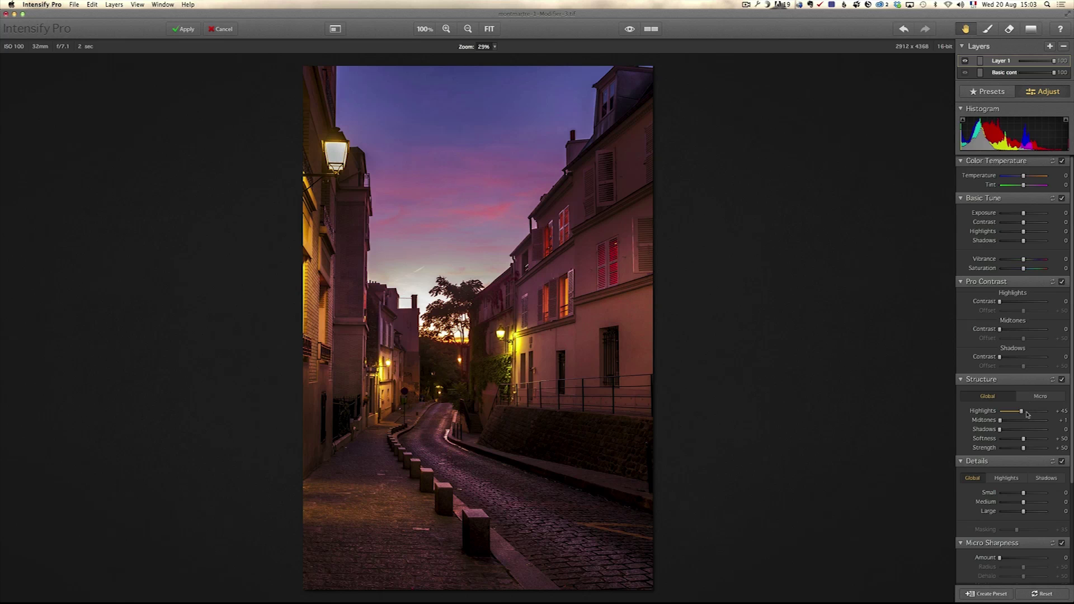
pyautogui.moveTo(1021, 413); pyautogui.dragTo(1019, 412)
pyautogui.click(425, 31)
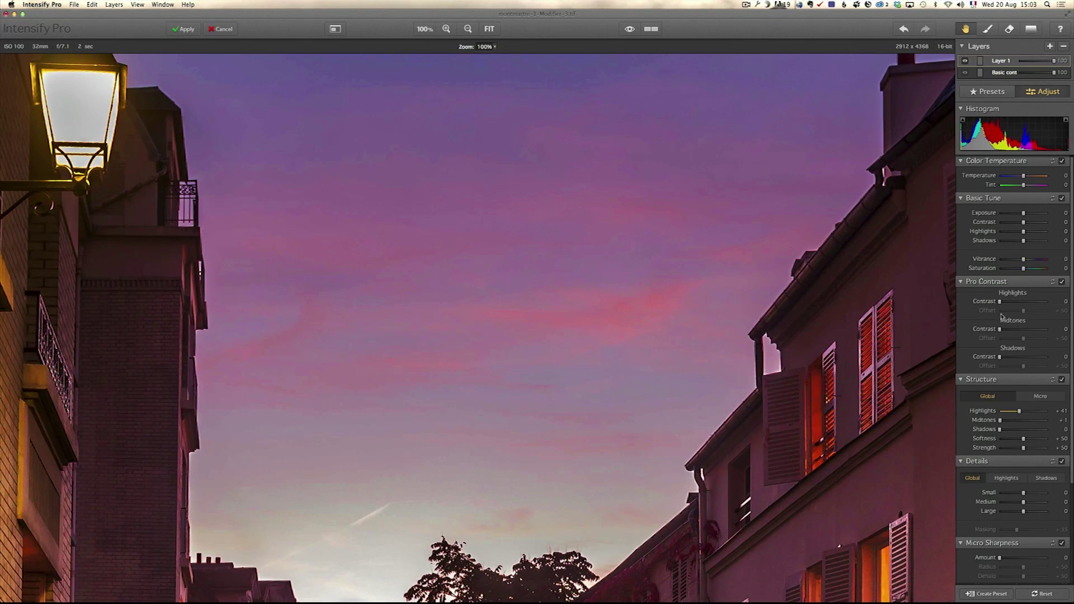
# - Raise Global Structure Highlights to +91, comparing the result against the original photo
pyautogui.moveTo(1019, 411); pyautogui.dragTo(1042, 411)
pyautogui.moveTo(1037, 411); pyautogui.dragTo(1041, 411)
pyautogui.click(630, 29)
pyautogui.click(630, 29)
pyautogui.click(630, 29)
pyautogui.click(630, 29)
pyautogui.click(630, 29)
pyautogui.click(630, 30)
pyautogui.moveTo(1041, 412)
pyautogui.mouseDown()
pyautogui.moveTo(1031, 412)
pyautogui.moveTo(1044, 413)
pyautogui.mouseUp()
pyautogui.click(485, 30)
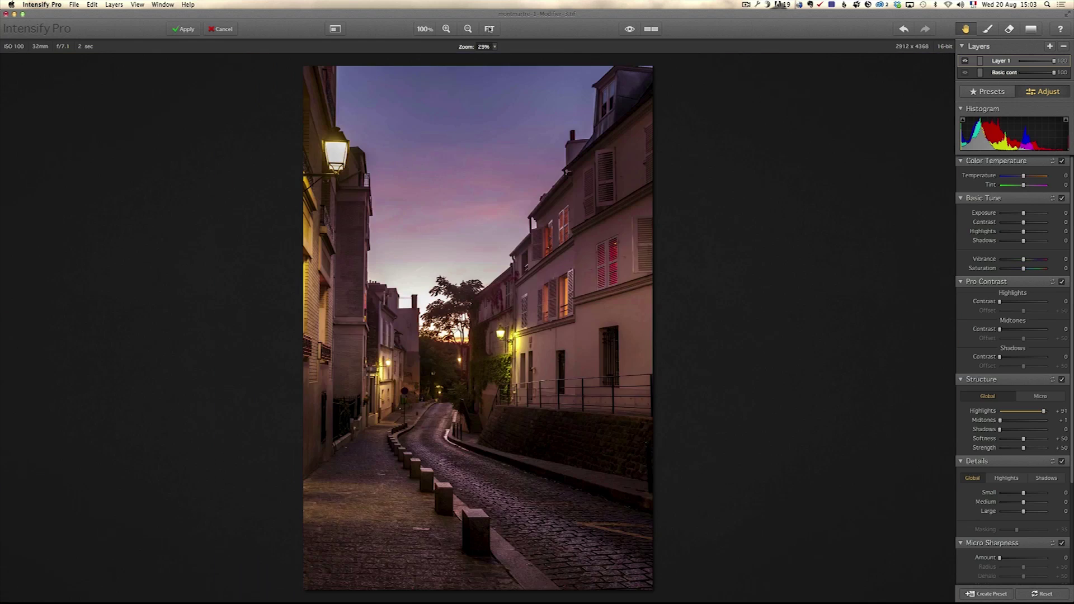
pyautogui.click(987, 29)
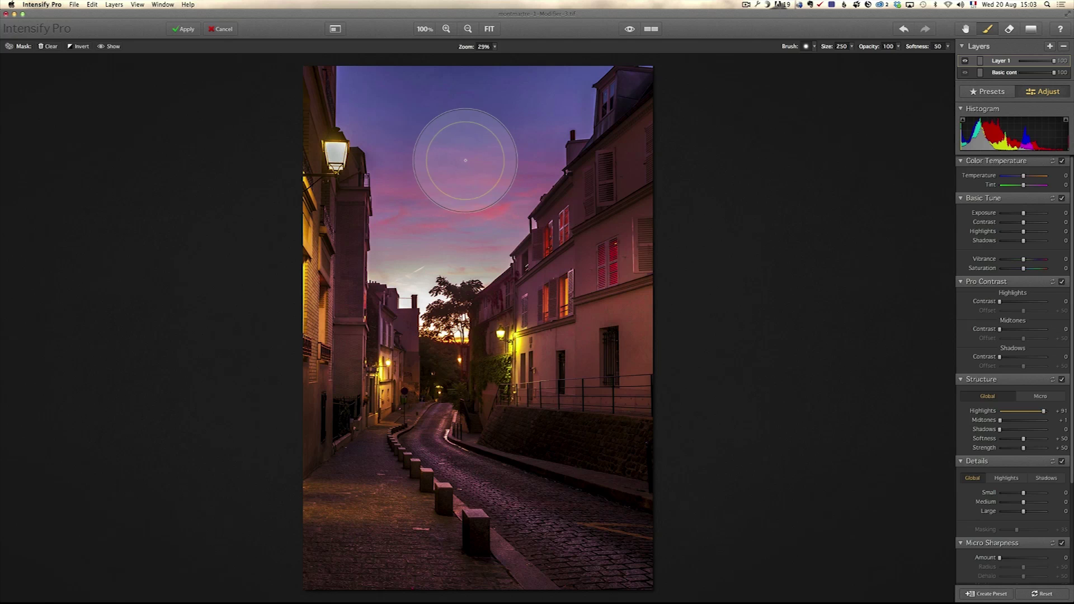
# - Mask Layer 1 to the sky, rename it 'Clouds', and add a new Layer 2
pyautogui.moveTo(491, 180)
pyautogui.mouseDown()
pyautogui.moveTo(460, 183)
pyautogui.moveTo(460, 208)
pyautogui.moveTo(467, 180)
pyautogui.moveTo(459, 208)
pyautogui.moveTo(481, 181)
pyautogui.moveTo(439, 202)
pyautogui.moveTo(461, 160)
pyautogui.moveTo(438, 185)
pyautogui.mouseUp()
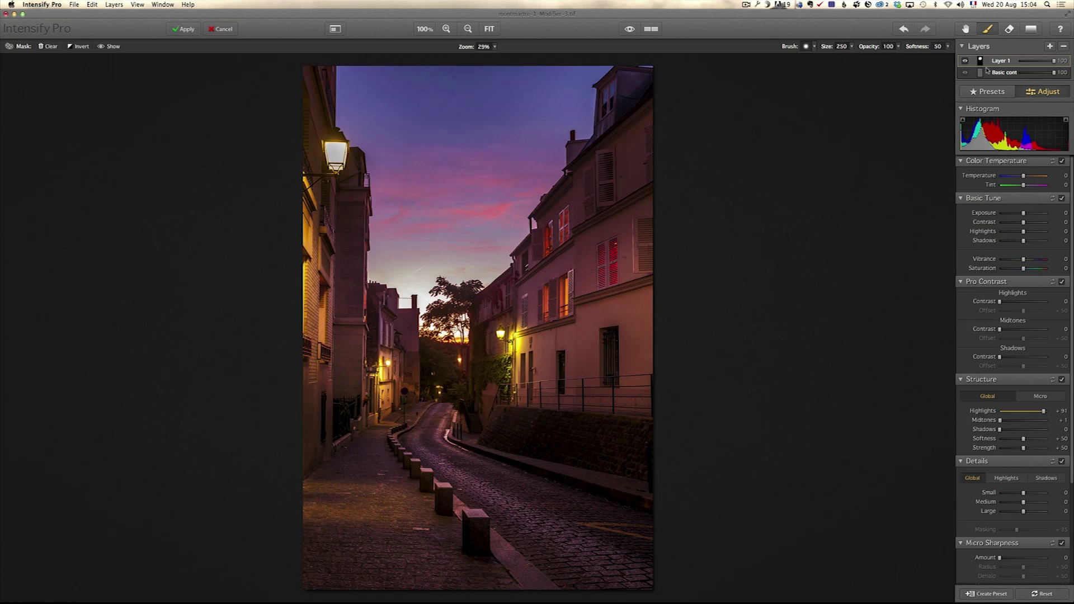
pyautogui.doubleClick(1002, 61)
pyautogui.write('Clouds')
pyautogui.press('Return')
pyautogui.click(1051, 46)
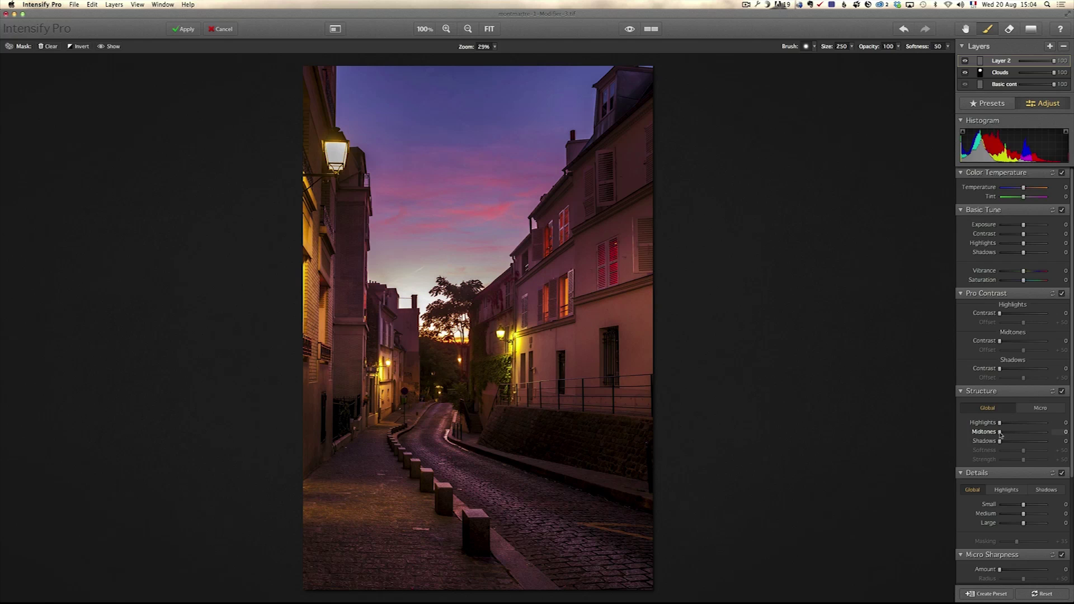
# - Set Layer 2's Global Structure to Midtones +69, Shadows +2 and Softness +35
pyautogui.moveTo(1000, 432); pyautogui.dragTo(1026, 433)
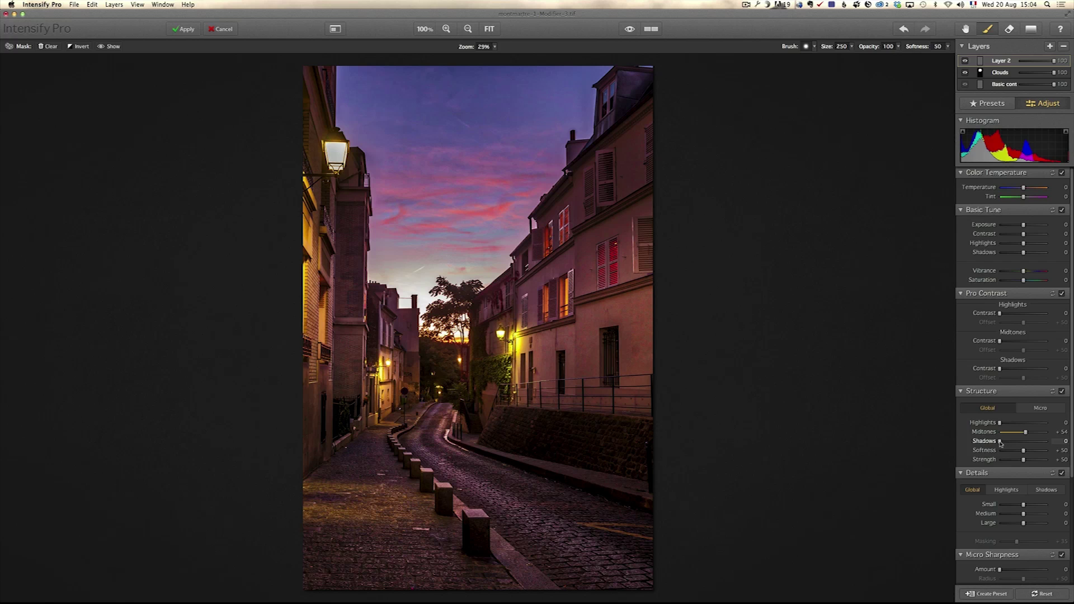
pyautogui.moveTo(1001, 442)
pyautogui.mouseDown()
pyautogui.moveTo(1015, 443)
pyautogui.moveTo(1003, 444)
pyautogui.mouseUp()
pyautogui.moveTo(1025, 451); pyautogui.dragTo(1034, 433)
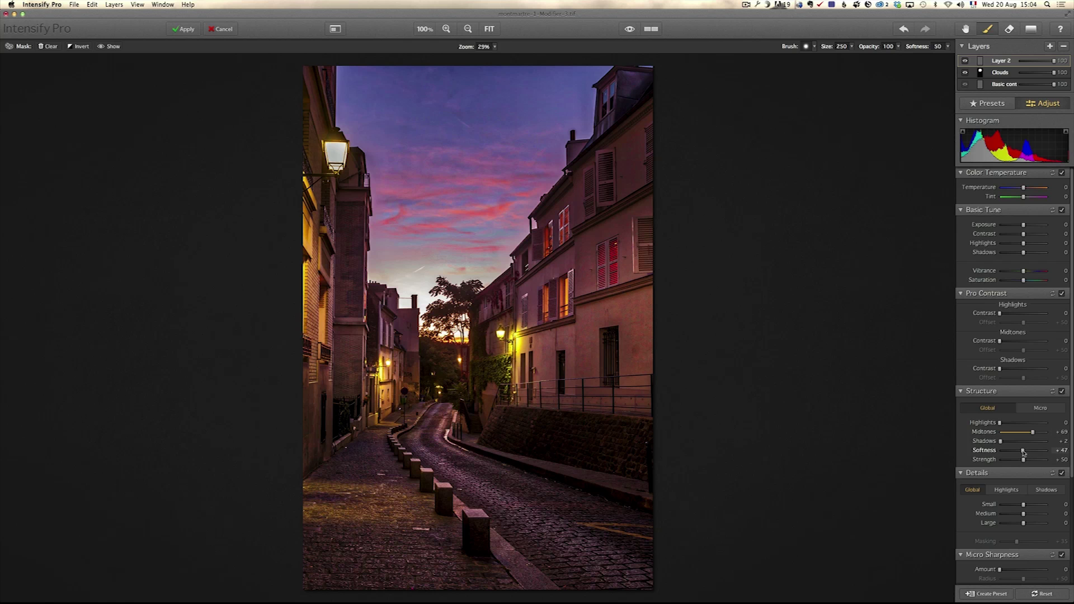
pyautogui.moveTo(1023, 451)
pyautogui.mouseDown()
pyautogui.moveTo(1000, 452)
pyautogui.moveTo(1020, 453)
pyautogui.mouseUp()
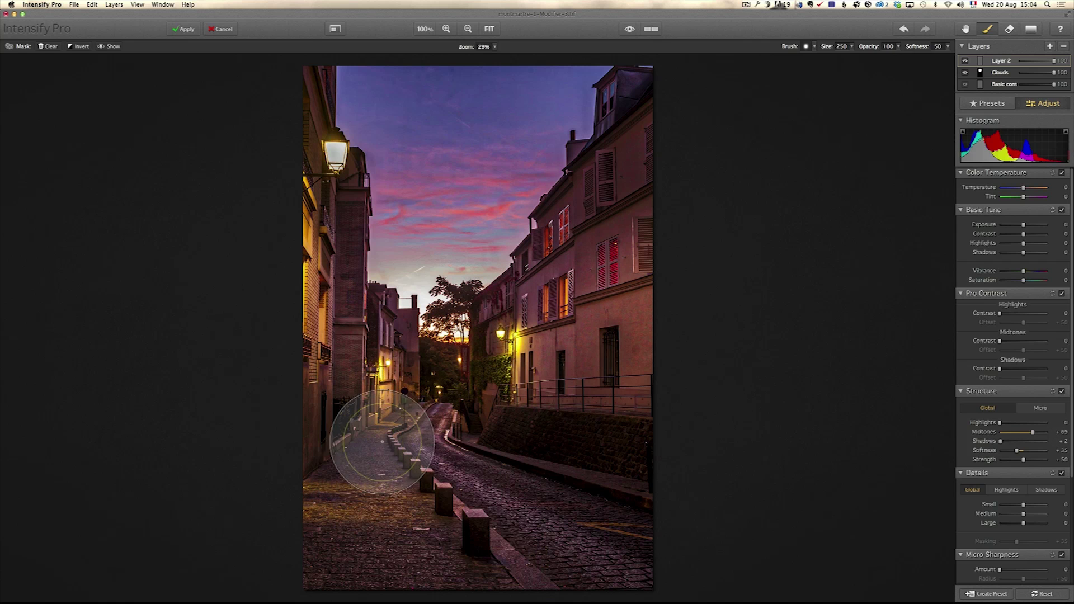
pyautogui.moveTo(384, 442)
pyautogui.mouseDown()
pyautogui.moveTo(425, 449)
pyautogui.moveTo(549, 509)
pyautogui.moveTo(588, 557)
pyautogui.mouseUp()
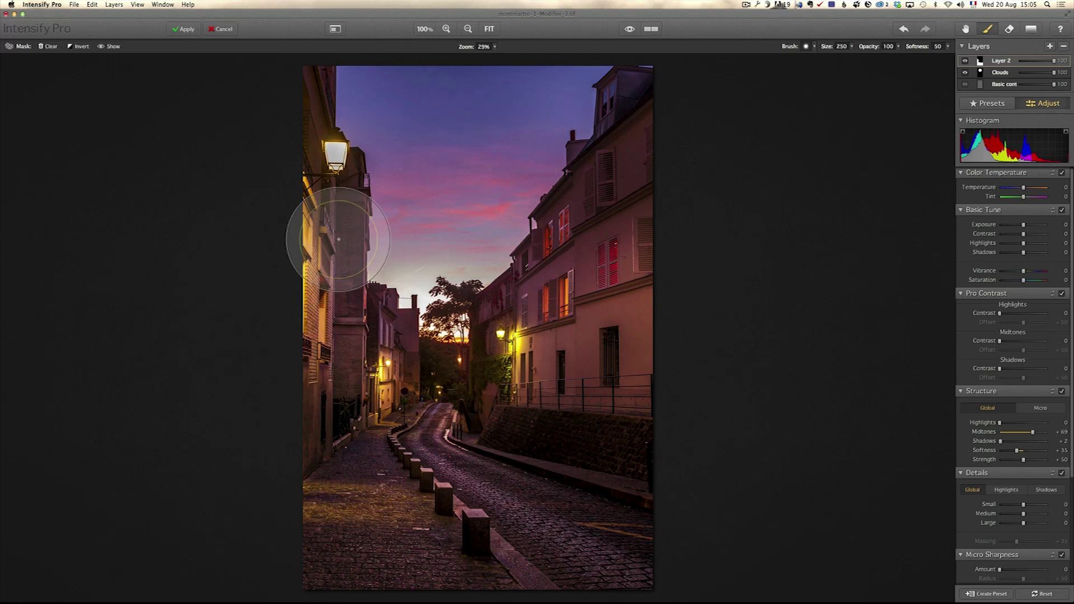
pyautogui.click(1010, 29)
pyautogui.press('super+minus')
pyautogui.press('z')
pyautogui.click(493, 29)
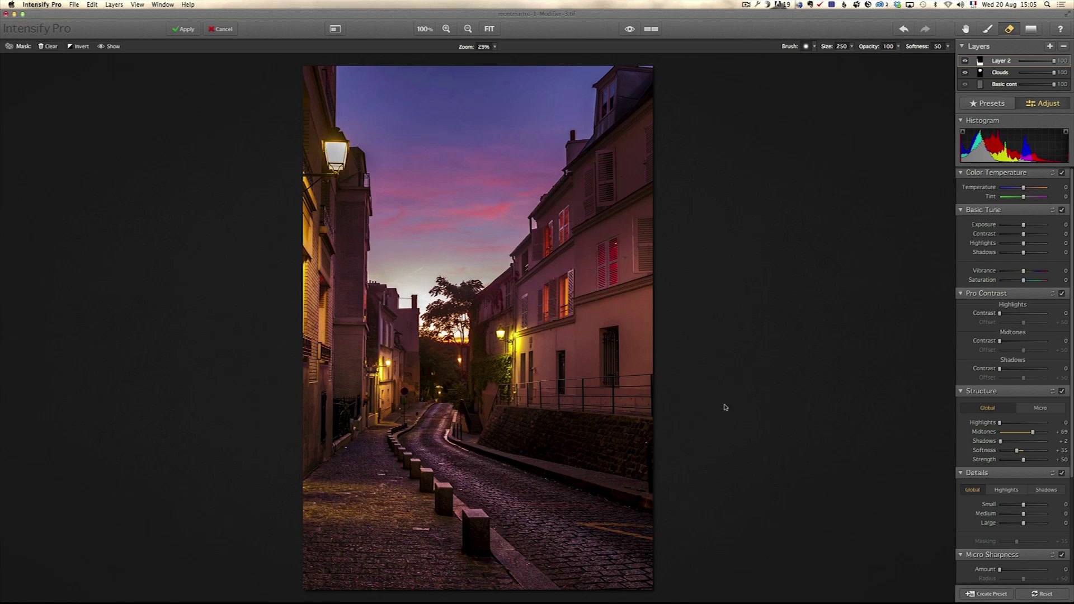
pyautogui.click(966, 61)
pyautogui.click(965, 61)
pyautogui.click(966, 61)
pyautogui.click(965, 61)
pyautogui.click(630, 29)
pyautogui.click(630, 29)
pyautogui.click(630, 29)
pyautogui.click(629, 29)
pyautogui.click(630, 29)
pyautogui.click(630, 30)
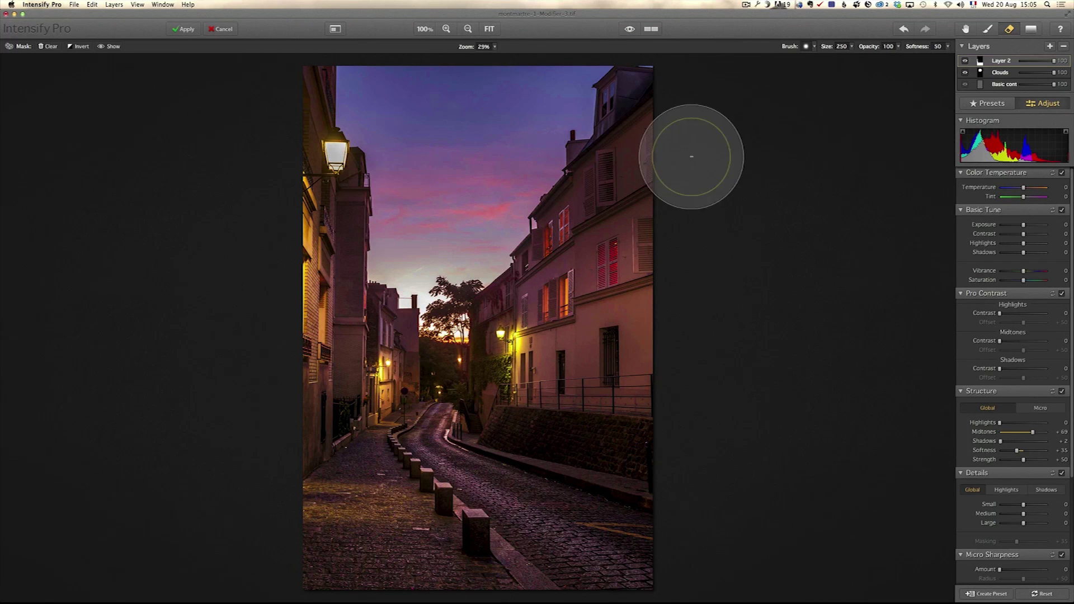
# - Rename Layer 2 to 'Foreground' and lower its opacity to 73
pyautogui.doubleClick(1001, 60)
pyautogui.write('Foreg')
pyautogui.press('BackSpace')
pyautogui.press('BackSpace')
pyautogui.press('BackSpace')
pyautogui.press('BackSpace')
pyautogui.press('BackSpace')
pyautogui.write('structure')
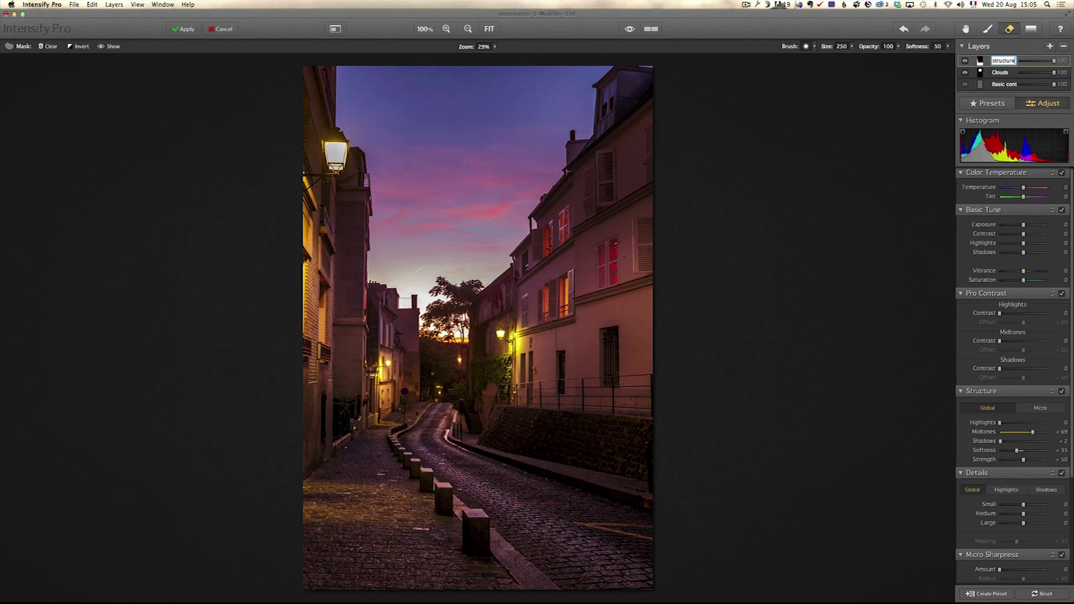
pyautogui.press('Escape')
pyautogui.moveTo(1055, 63); pyautogui.dragTo(1048, 64)
pyautogui.scroll(-5, 1013, 442)
pyautogui.scroll(-2, 1012, 367)
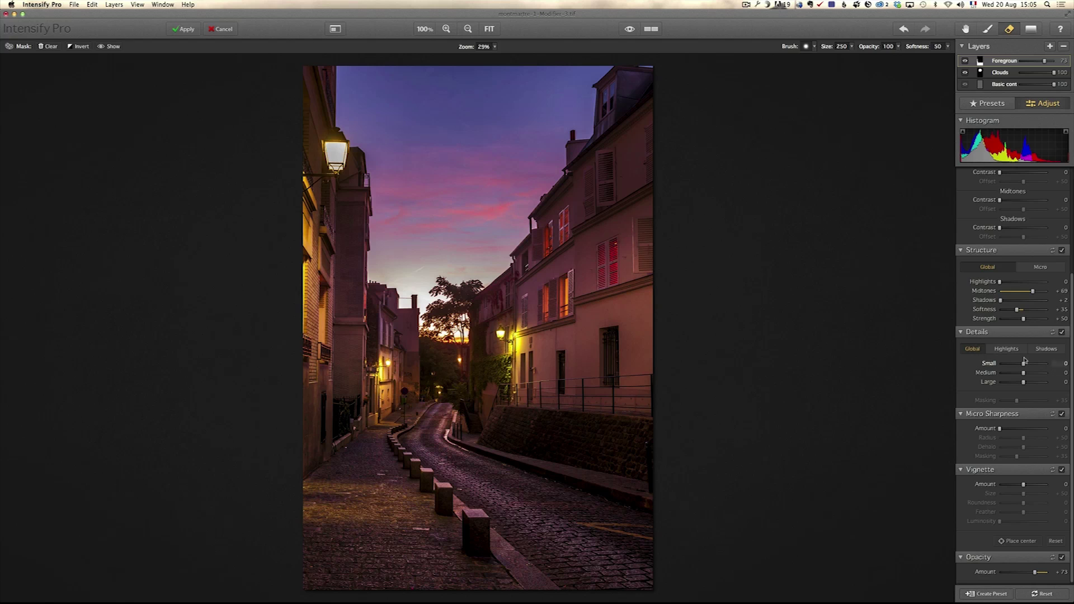
# - Add Layer 3 and set its Global Details to Small +64, Medium +2, Large +3
pyautogui.click(1051, 47)
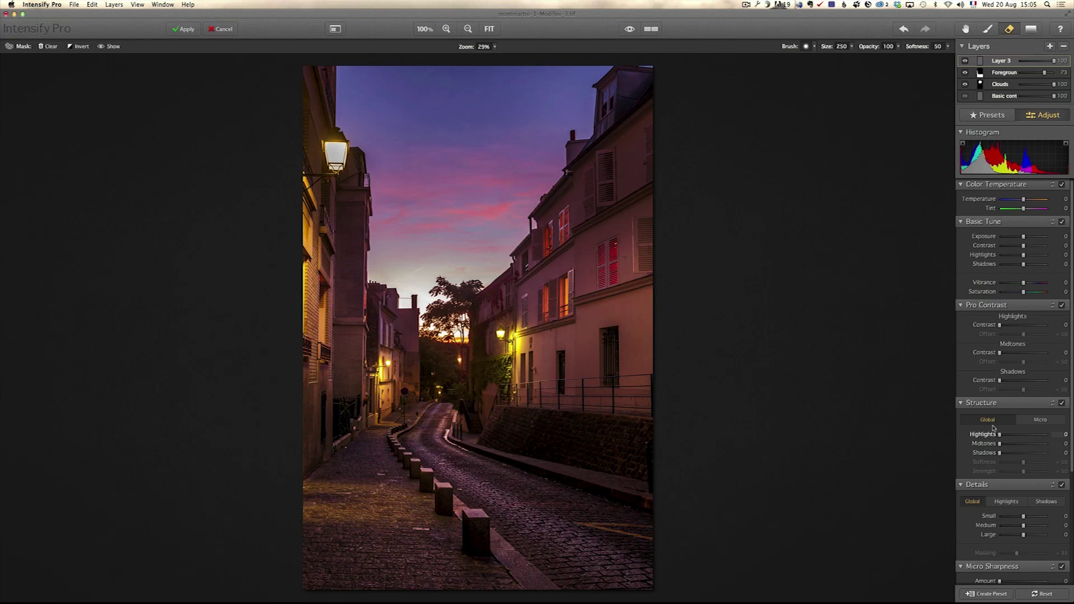
pyautogui.moveTo(1072, 415); pyautogui.dragTo(1069, 479)
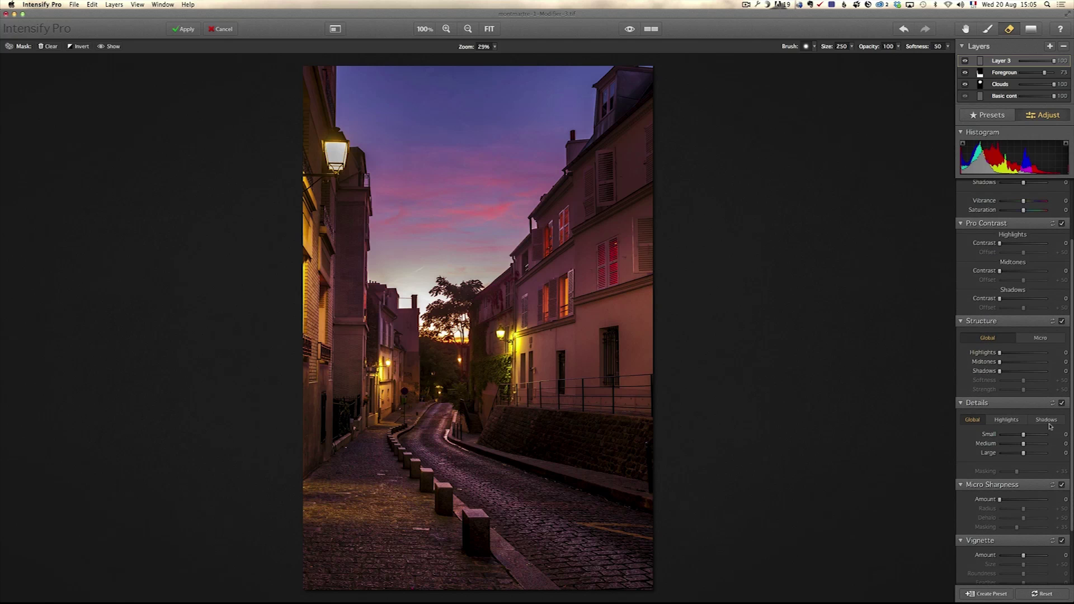
pyautogui.moveTo(1024, 445); pyautogui.dragTo(1052, 454)
pyautogui.moveTo(1027, 453)
pyautogui.mouseDown()
pyautogui.moveTo(1045, 435)
pyautogui.moveTo(1034, 449)
pyautogui.moveTo(1024, 435)
pyautogui.moveTo(1036, 453)
pyautogui.moveTo(1024, 454)
pyautogui.mouseUp()
pyautogui.click(1005, 421)
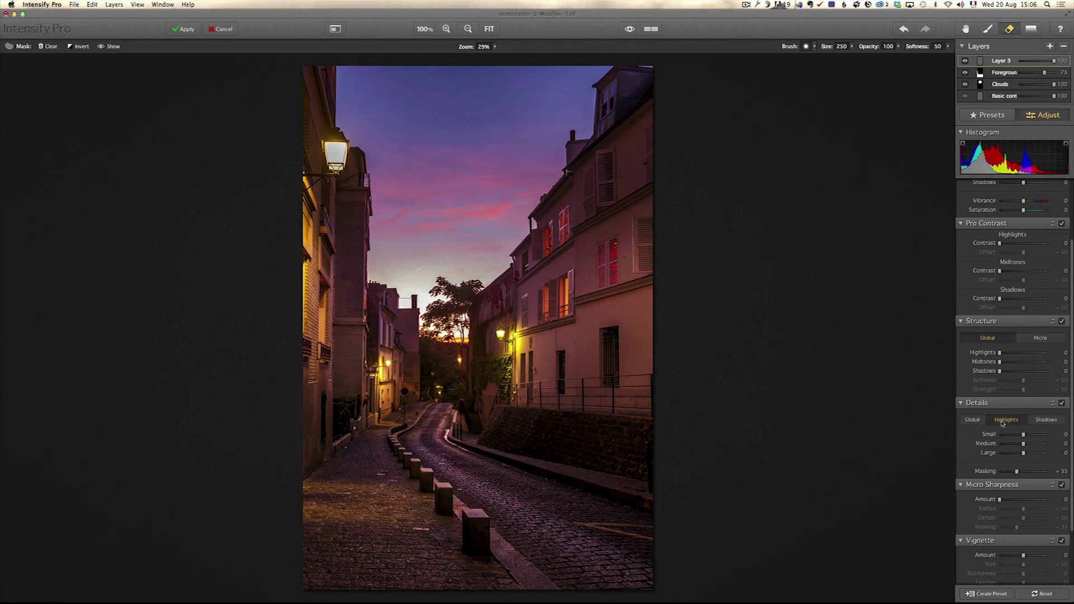
pyautogui.click(977, 421)
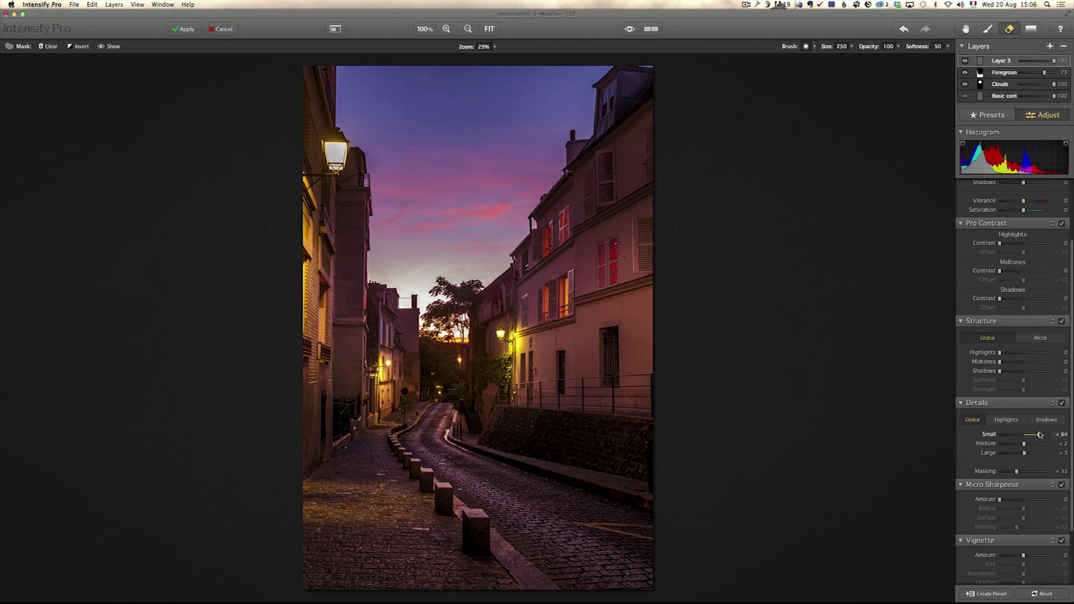
# - Set Details Small to +34, mask Layer 3 onto the left wall, and add a slight vignette
pyautogui.moveTo(1040, 435); pyautogui.dragTo(1033, 435)
pyautogui.moveTo(1031, 435); pyautogui.dragTo(1033, 435)
pyautogui.moveTo(264, 184)
pyautogui.mouseDown()
pyautogui.moveTo(299, 261)
pyautogui.moveTo(311, 345)
pyautogui.moveTo(293, 267)
pyautogui.moveTo(292, 371)
pyautogui.moveTo(271, 192)
pyautogui.moveTo(277, 141)
pyautogui.moveTo(269, 240)
pyautogui.moveTo(319, 503)
pyautogui.mouseUp()
pyautogui.moveTo(1071, 488); pyautogui.dragTo(1071, 554)
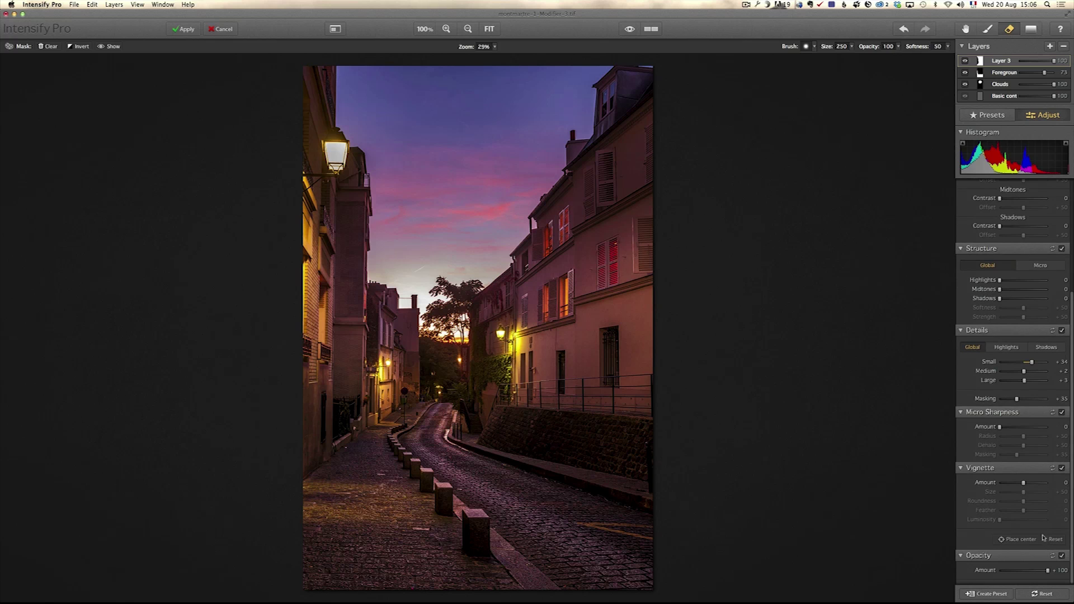
pyautogui.moveTo(1025, 485); pyautogui.dragTo(1022, 485)
# - Add Layer 4, rename Layer 3 to 'Left Wall' and lower its opacity to 72
pyautogui.press('super+shift+n')
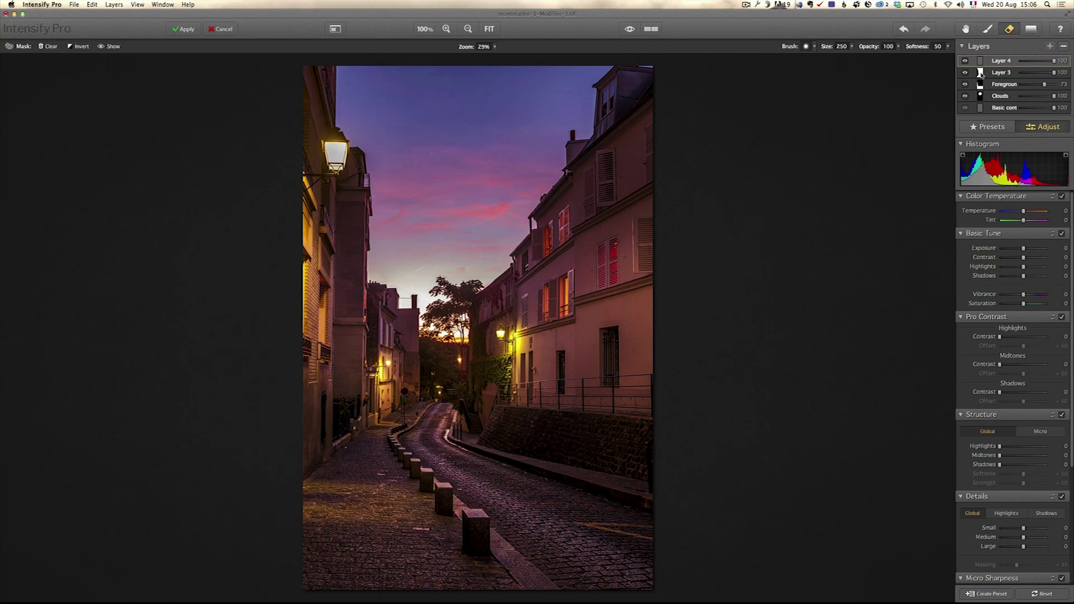
pyautogui.click(1001, 73)
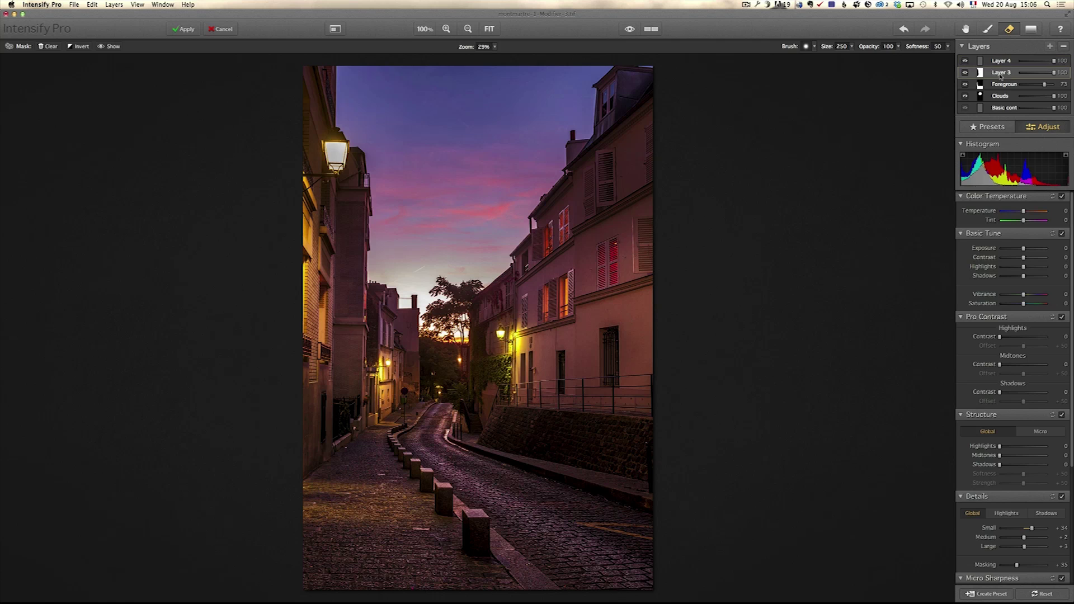
pyautogui.doubleClick(1002, 73)
pyautogui.write('Left Wall')
pyautogui.press('Return')
pyautogui.moveTo(1055, 74); pyautogui.dragTo(1048, 74)
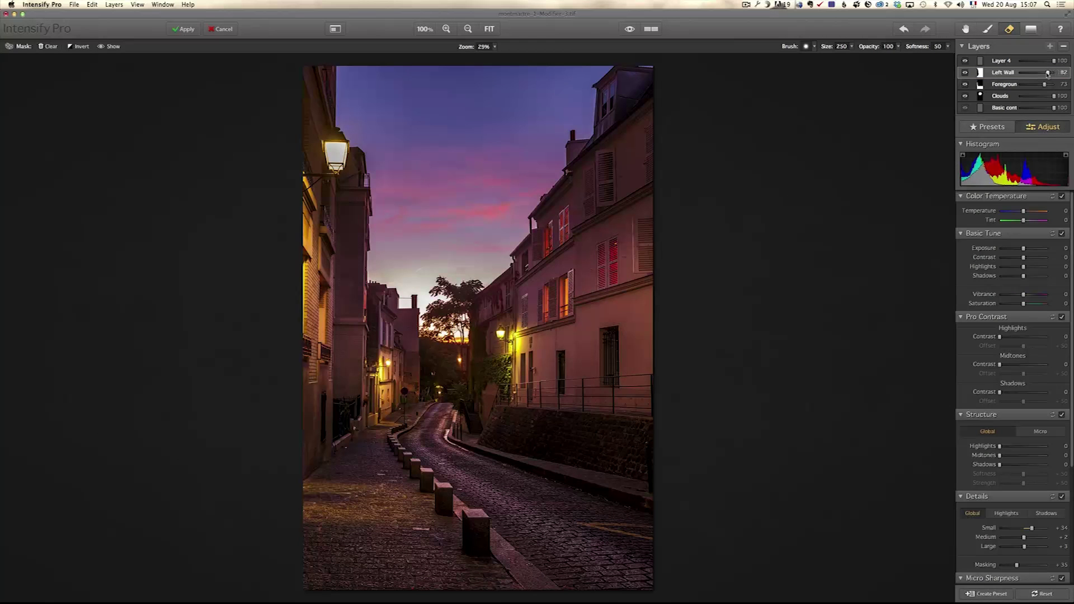
pyautogui.click(1013, 61)
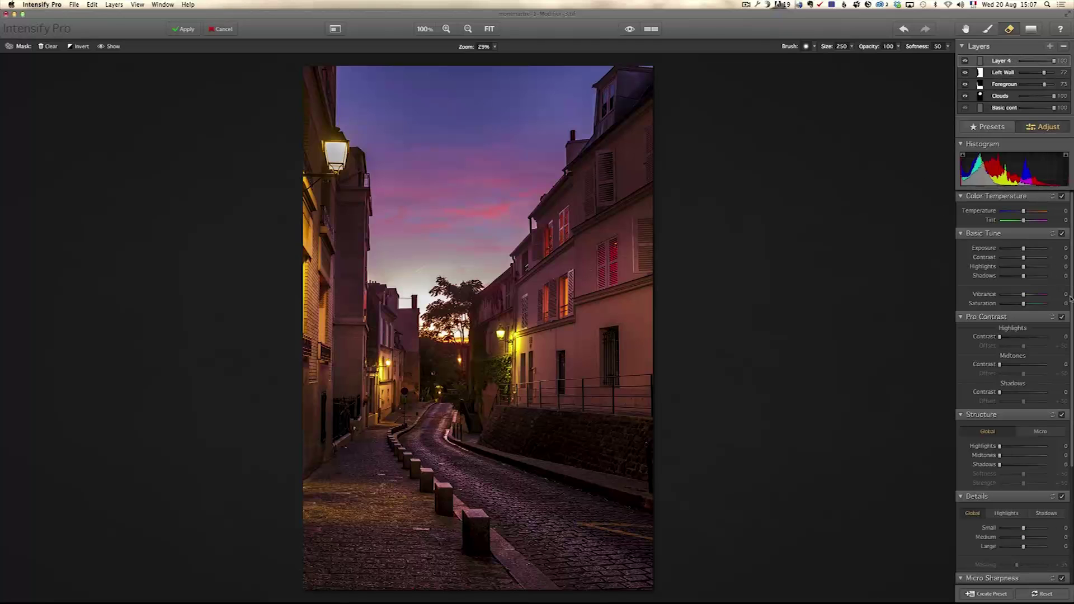
pyautogui.scroll(-6, 1035, 336)
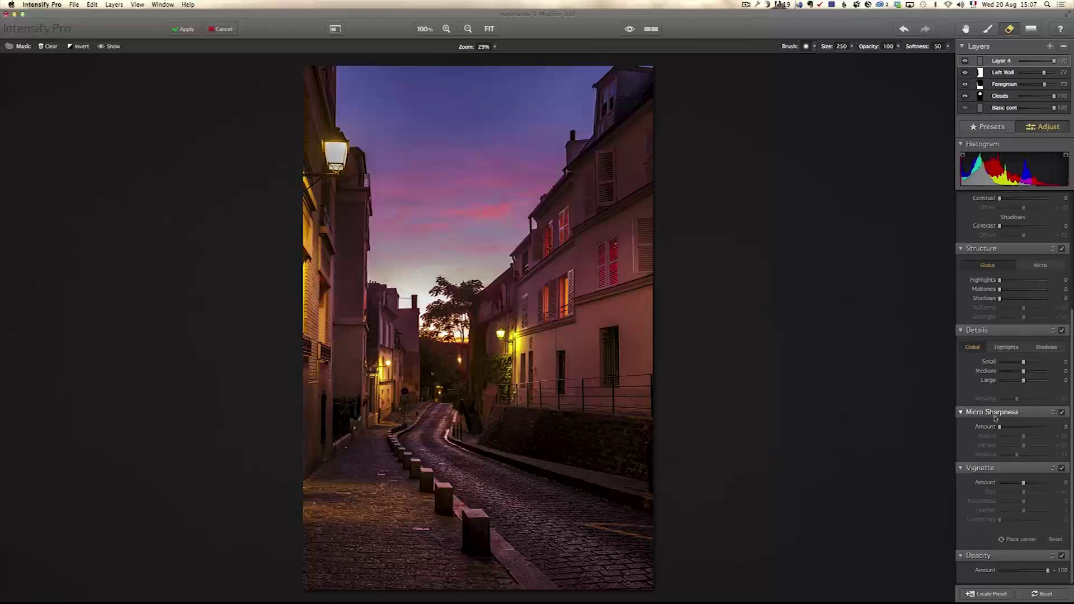
# - At 100% view, set Micro Sharpness Amount to +16 and rename the top layer 'Micro sharpness'
pyautogui.click(424, 29)
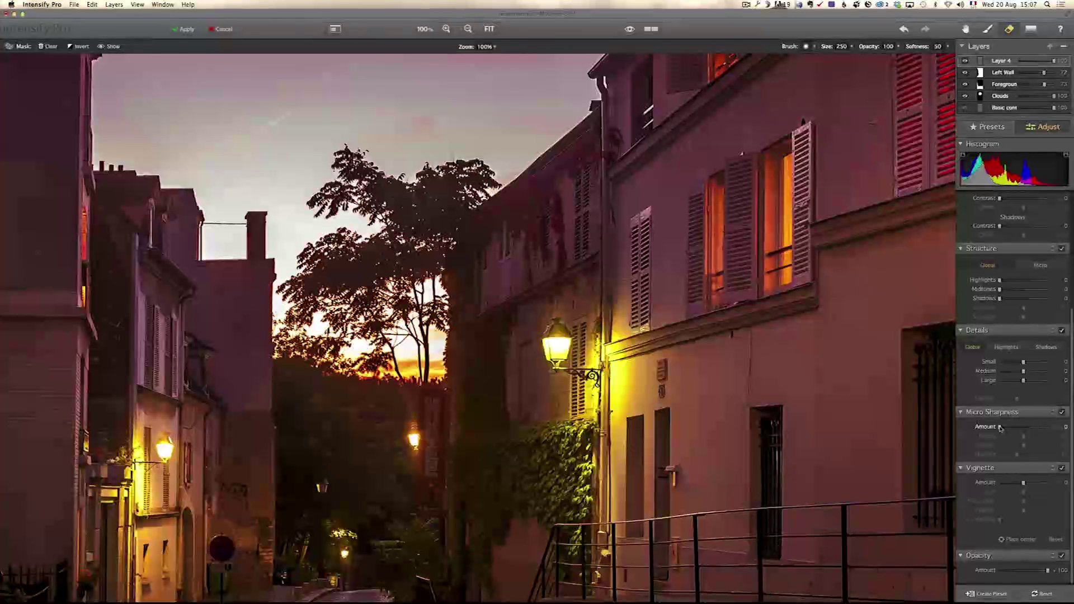
pyautogui.moveTo(1001, 428); pyautogui.dragTo(1019, 428)
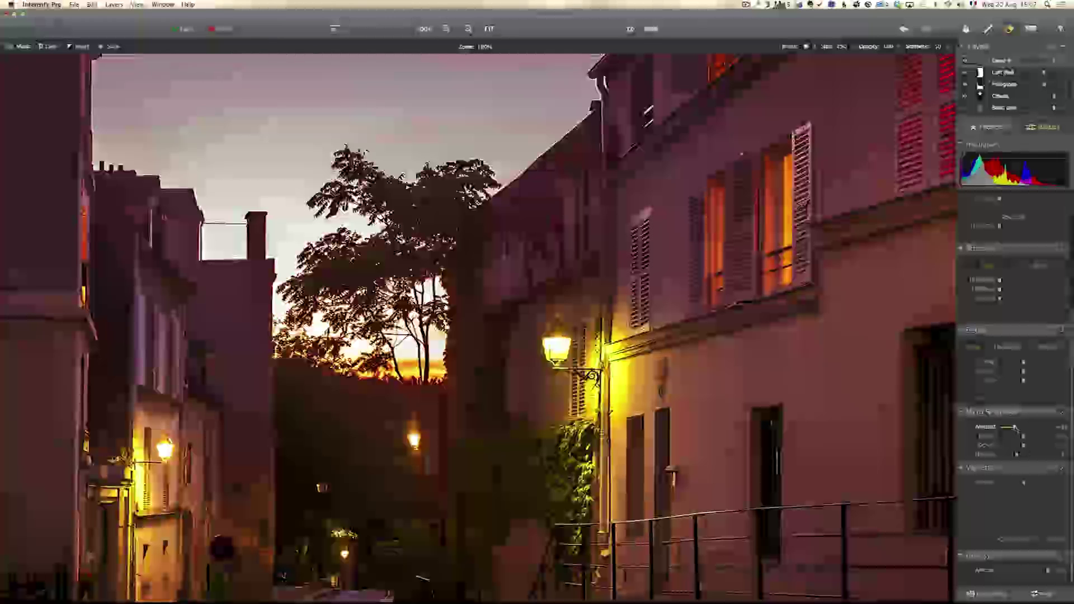
pyautogui.moveTo(1016, 429); pyautogui.dragTo(1009, 427)
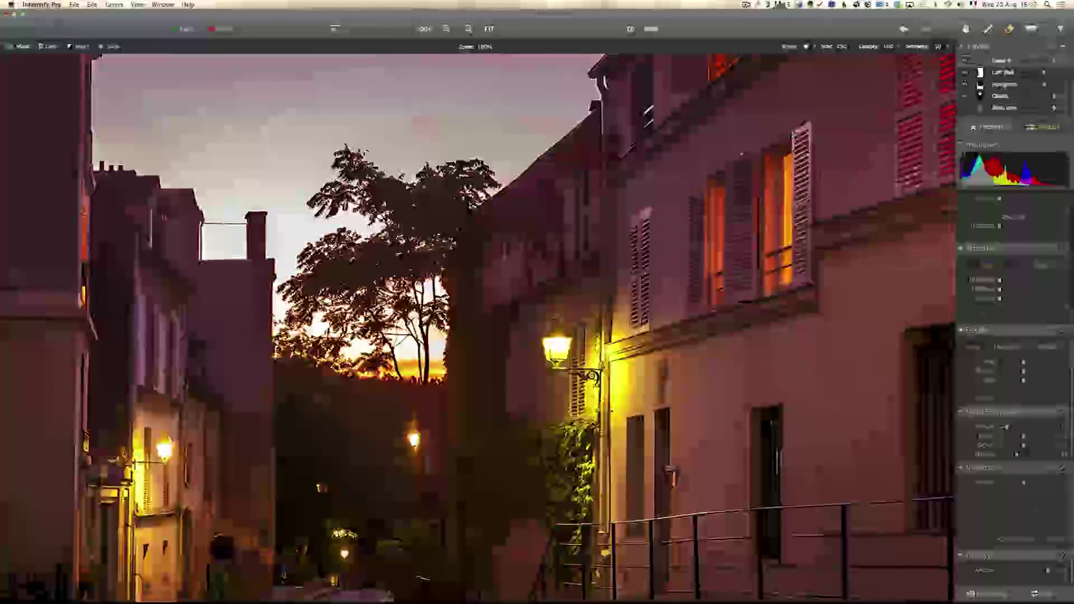
pyautogui.doubleClick(1003, 60)
pyautogui.write('Tinto sharpn')
pyautogui.press('BackSpace')
pyautogui.press('Return')
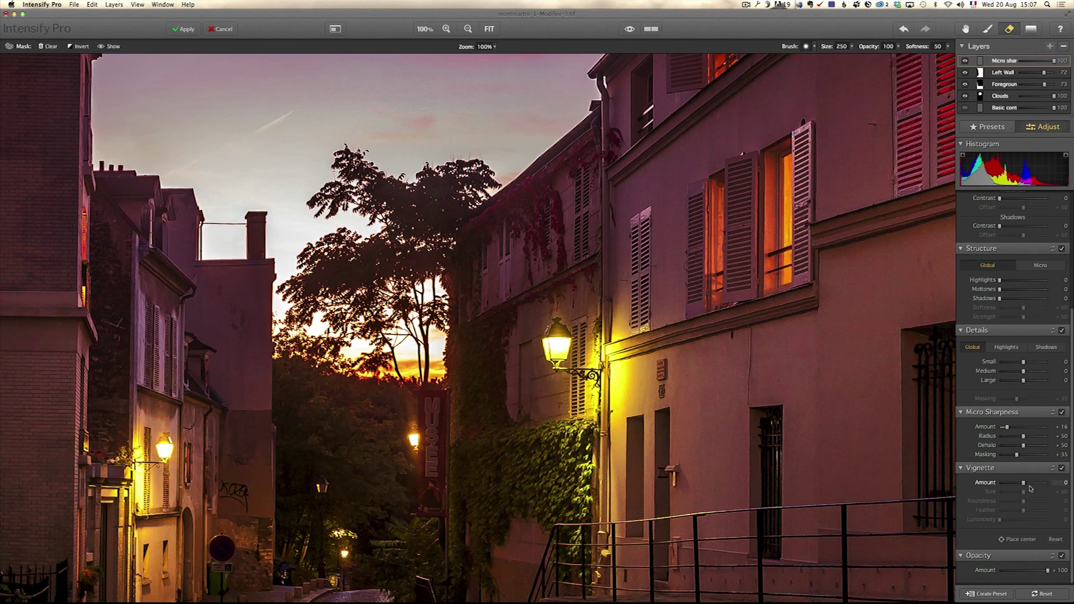
# - With the whole photo in view, set Vignette Amount -53, Size +43 and Feather +38
pyautogui.click(490, 30)
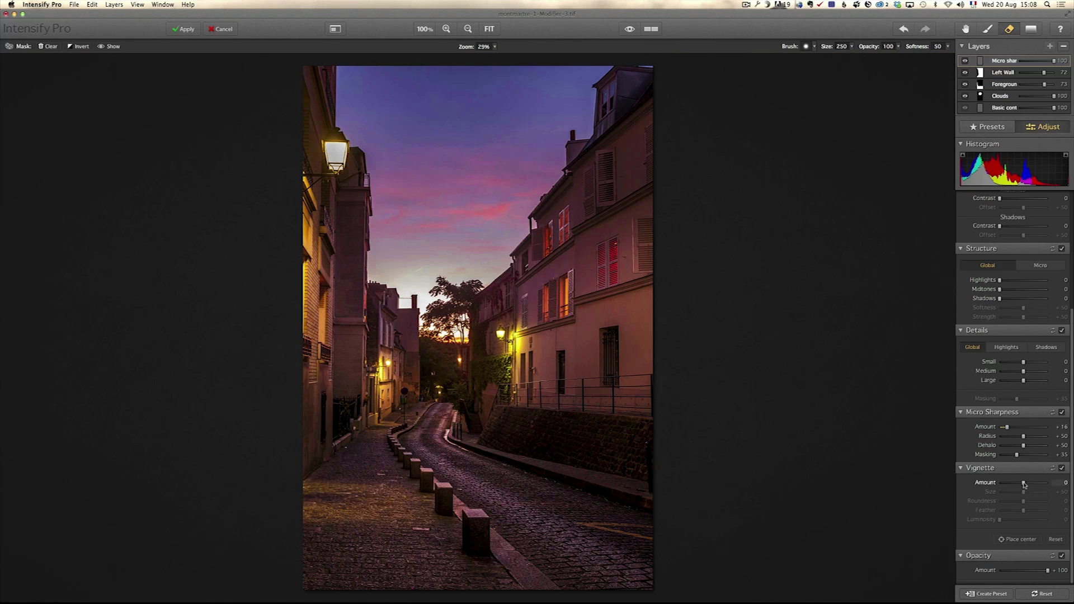
pyautogui.moveTo(1024, 483); pyautogui.dragTo(1008, 485)
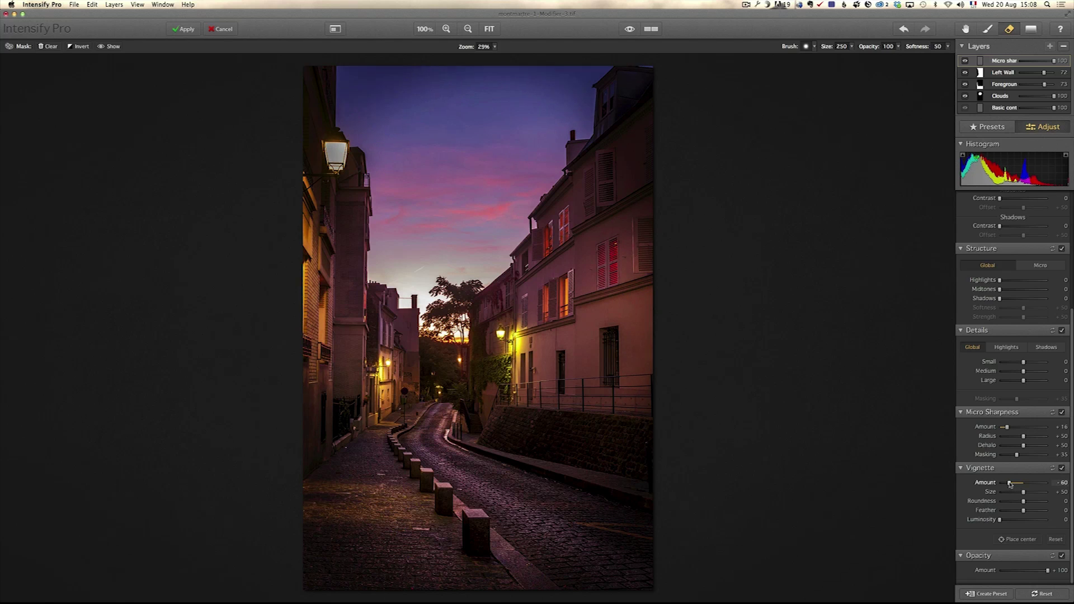
pyautogui.moveTo(1011, 484)
pyautogui.mouseDown()
pyautogui.moveTo(1008, 512)
pyautogui.moveTo(1033, 511)
pyautogui.moveTo(1033, 520)
pyautogui.moveTo(1000, 520)
pyautogui.moveTo(1021, 492)
pyautogui.mouseUp()
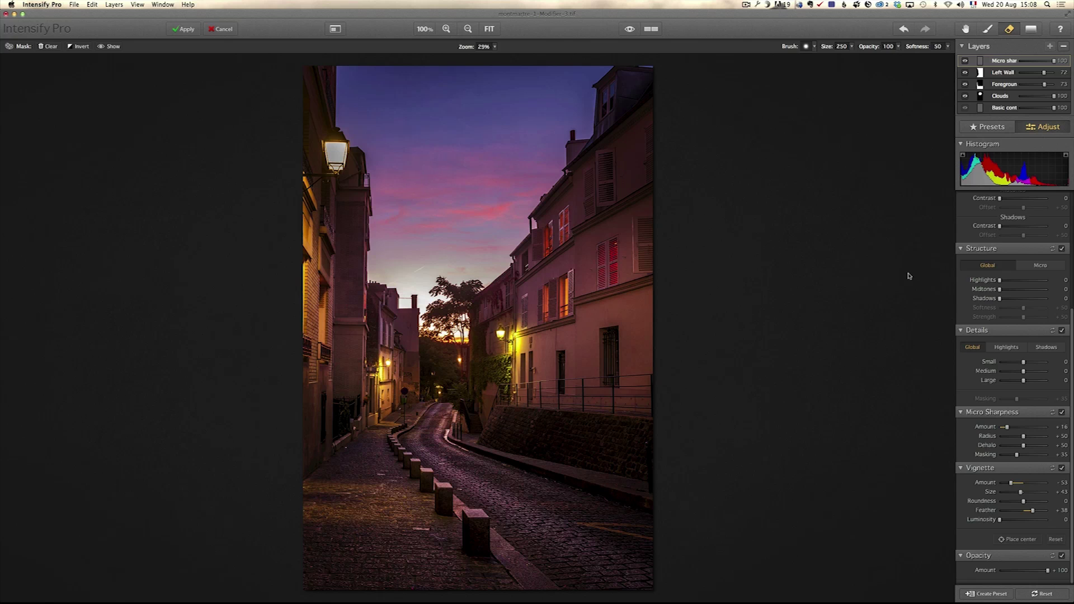
pyautogui.click(629, 29)
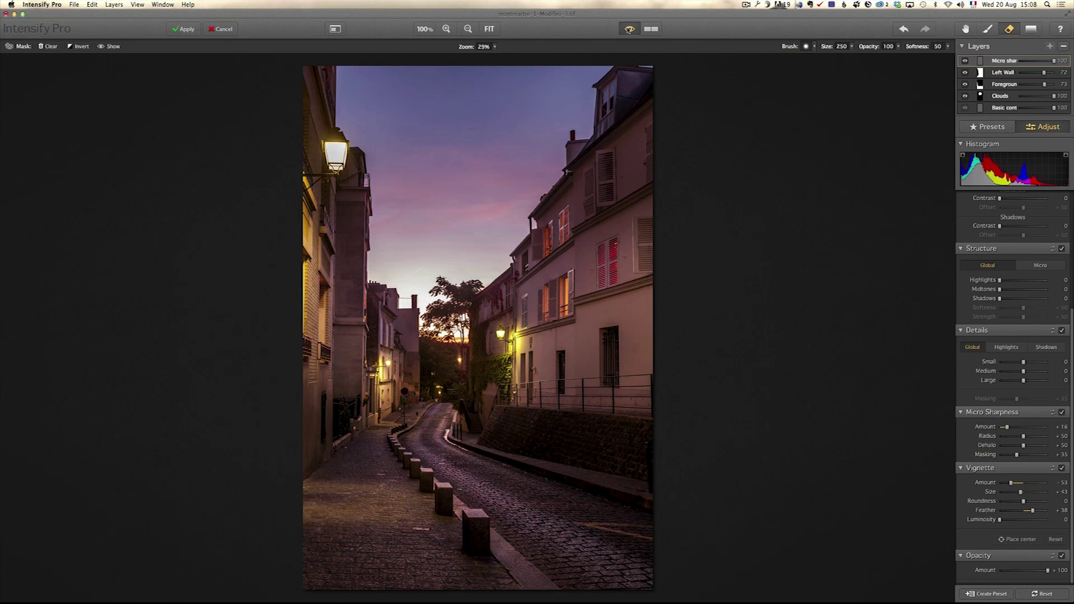
pyautogui.click(630, 29)
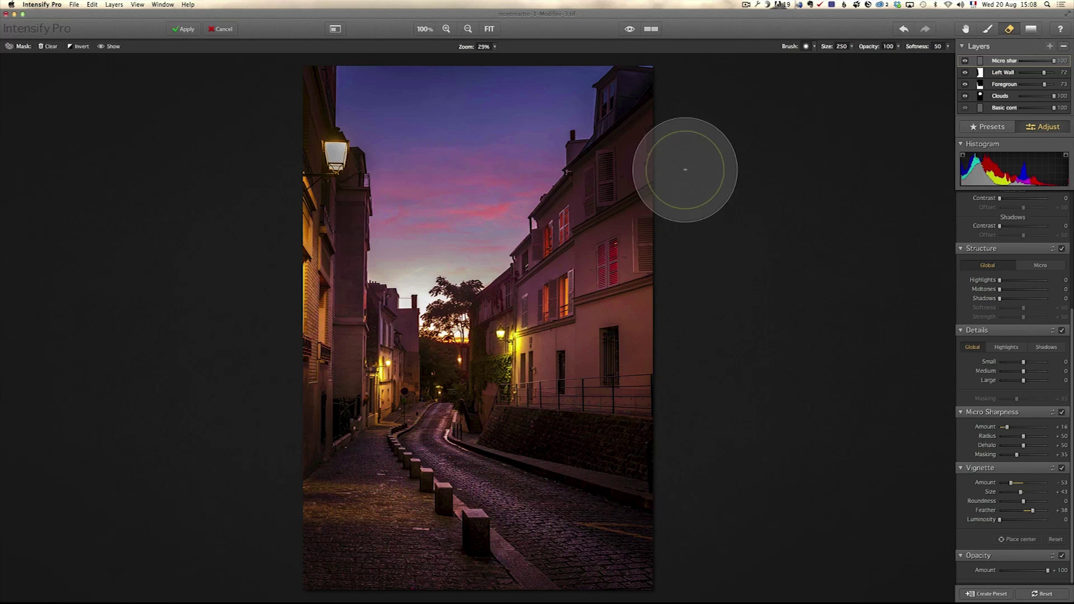
pyautogui.click(630, 29)
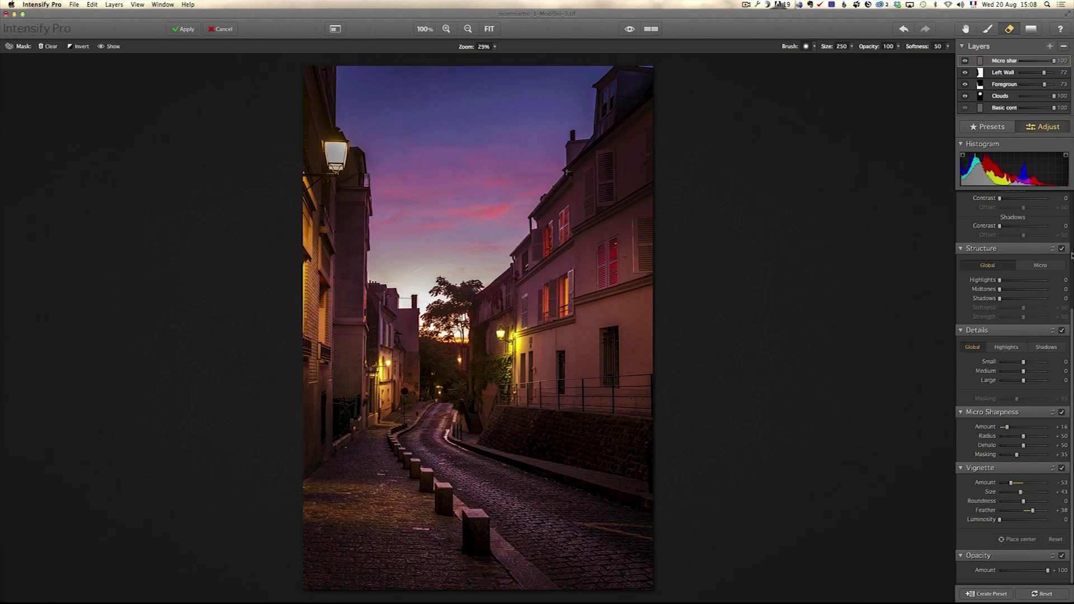
pyautogui.scroll(5, 1072, 255)
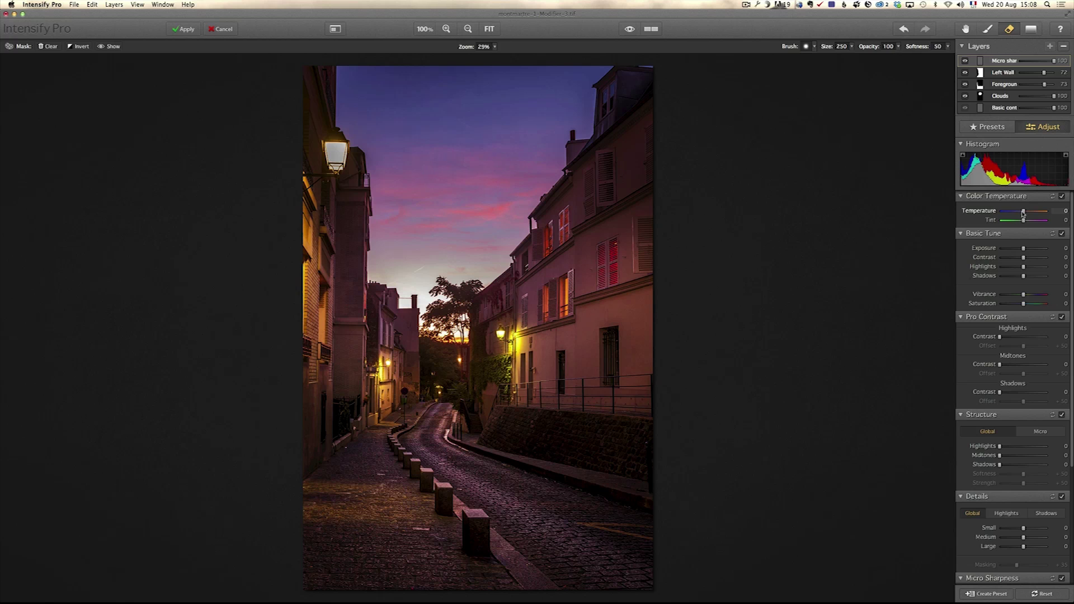
# - Lower Color Temperature to -2, reset Tint to 0, and compare against the original photo
pyautogui.moveTo(1024, 212); pyautogui.dragTo(1024, 223)
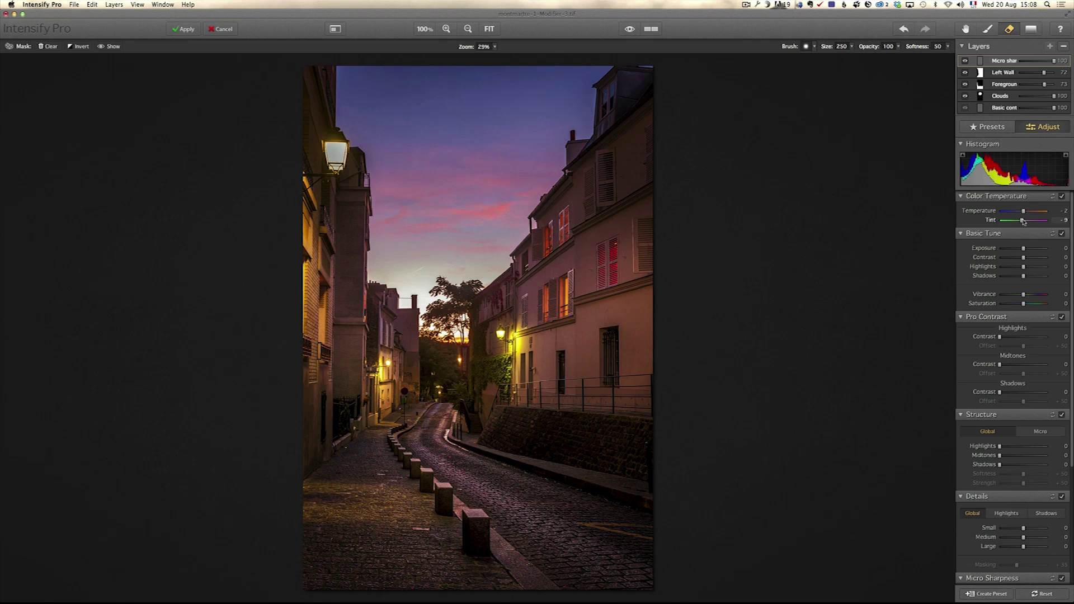
pyautogui.doubleClick(1023, 222)
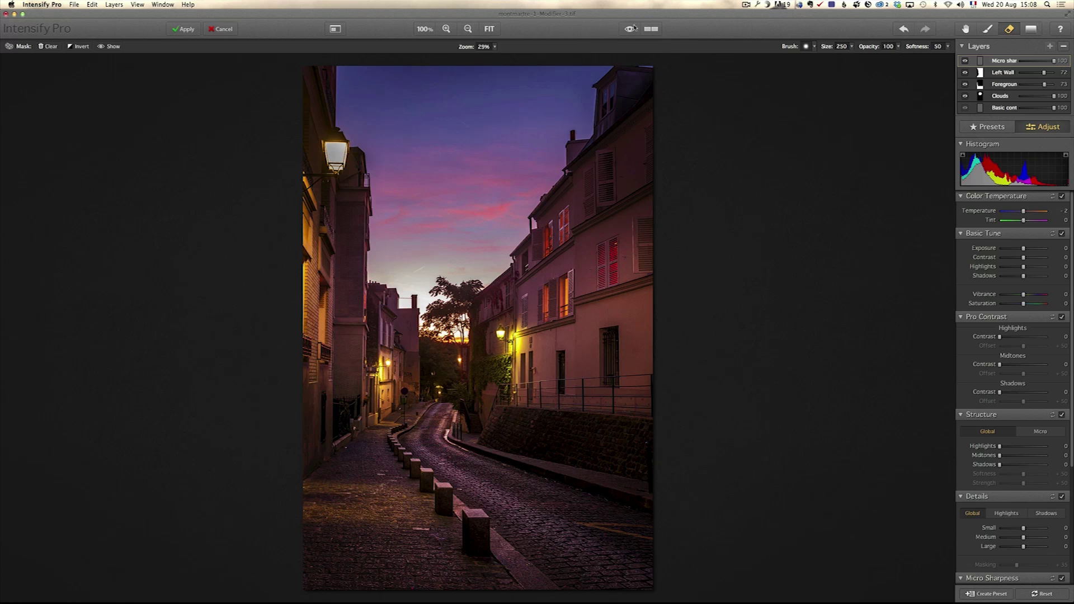
pyautogui.click(631, 28)
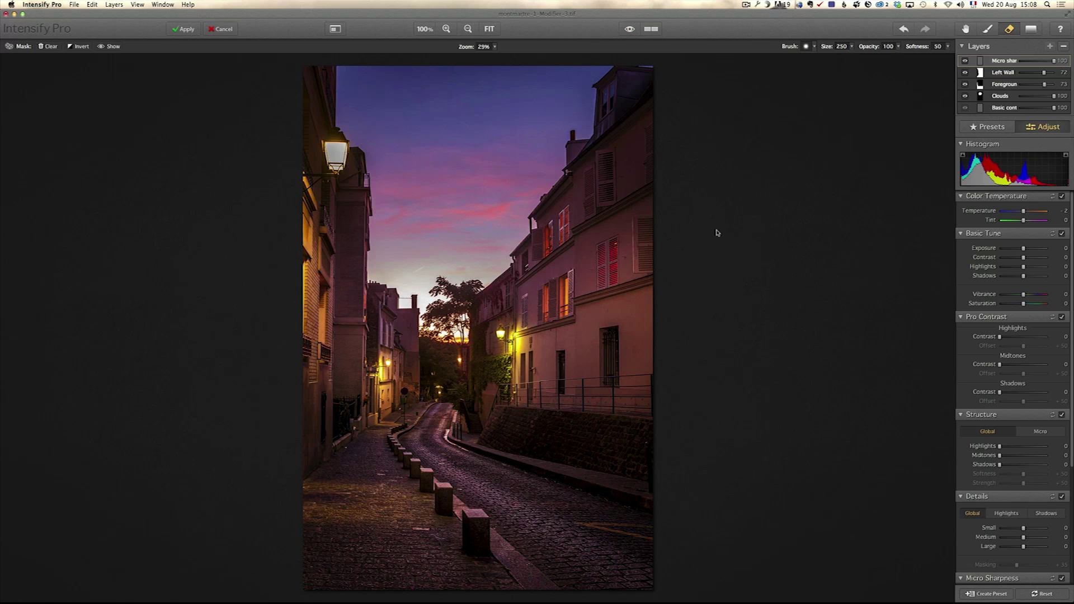